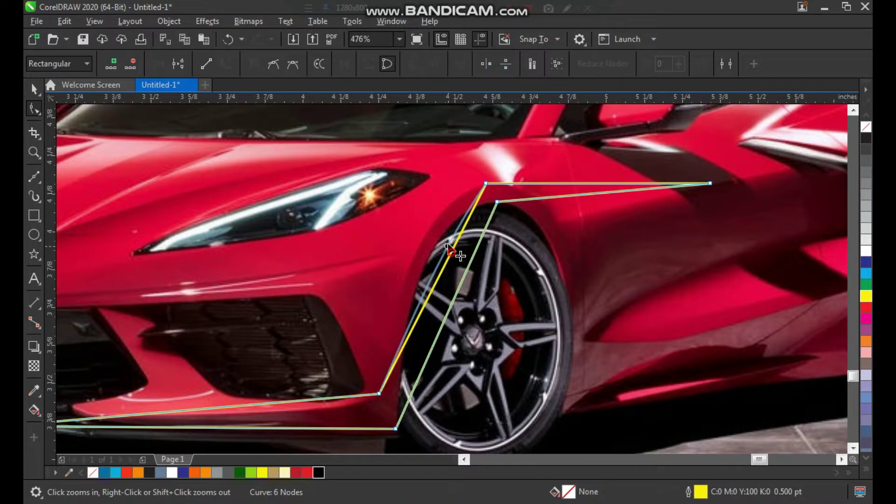
Bend the wheel-arch shape's outer edge around the front wheel and fill the shape with black.
{"action": "left_click_drag", "start_coordinate": [462, 279], "coordinate": [436, 243]}
{"action": "key", "text": "F3"}
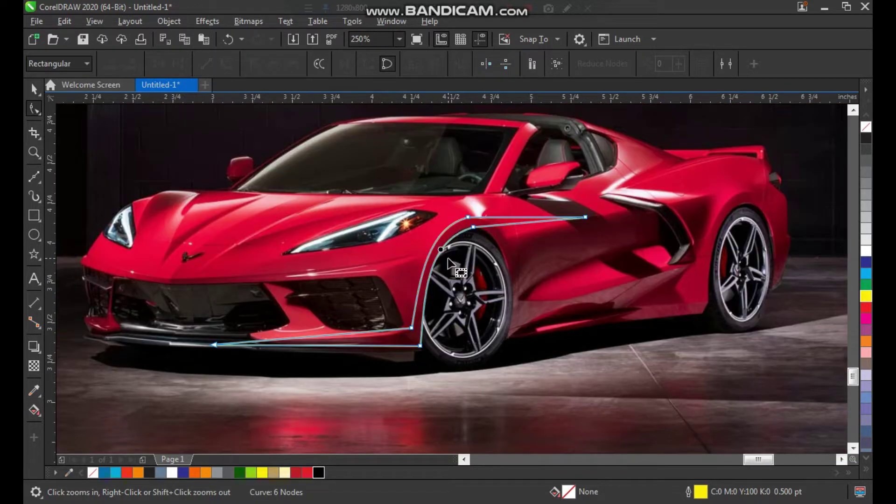
{"action": "key", "text": "space"}
{"action": "key", "text": "F2"}
{"action": "left_click_drag", "start_coordinate": [236, 155], "coordinate": [597, 395]}
{"action": "left_click", "coordinate": [866, 138]}
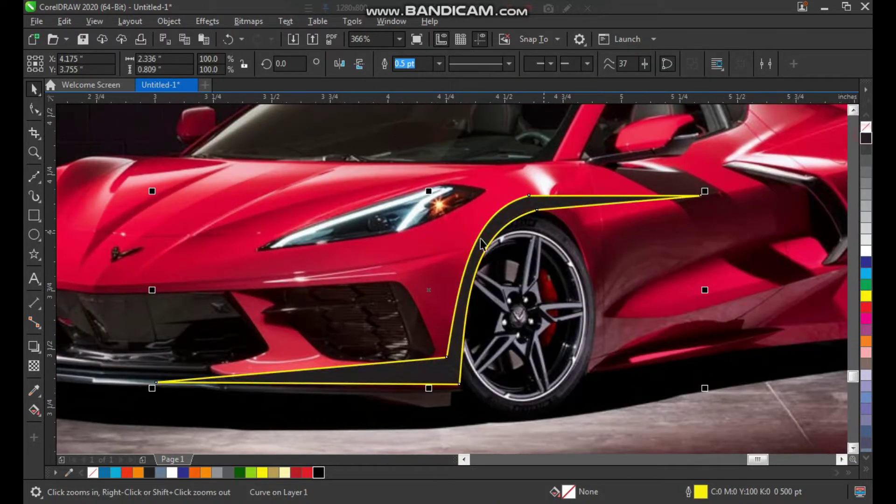
Draw a closed three-point Bézier outline over the near-side headlight, from its pointed front tip to its two rear corners.
{"action": "key", "text": "F3"}
{"action": "key", "text": "F2"}
{"action": "scroll", "coordinate": [256, 155], "scroll_direction": "down", "scroll_amount": 1}
{"action": "left_click_drag", "start_coordinate": [271, 158], "coordinate": [614, 380]}
{"action": "left_click_drag", "start_coordinate": [270, 213], "coordinate": [506, 324]}
{"action": "left_click", "coordinate": [41, 176]}
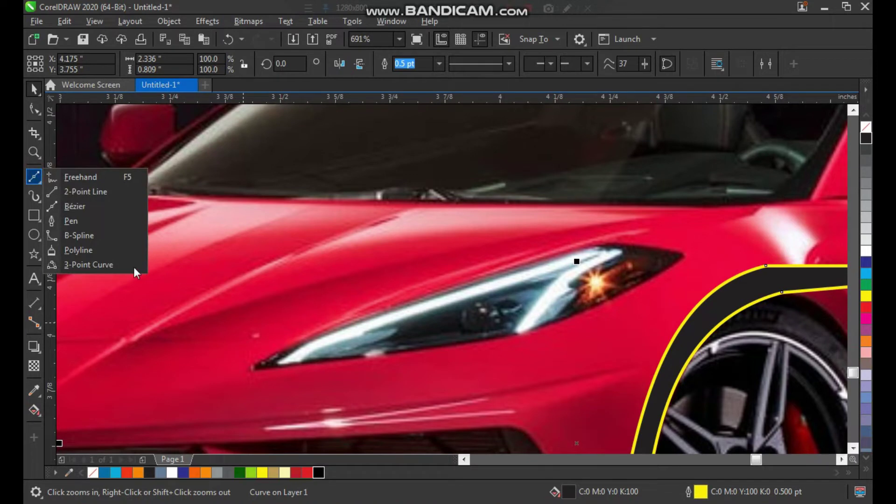
{"action": "left_click", "coordinate": [88, 207]}
{"action": "left_click", "coordinate": [257, 367]}
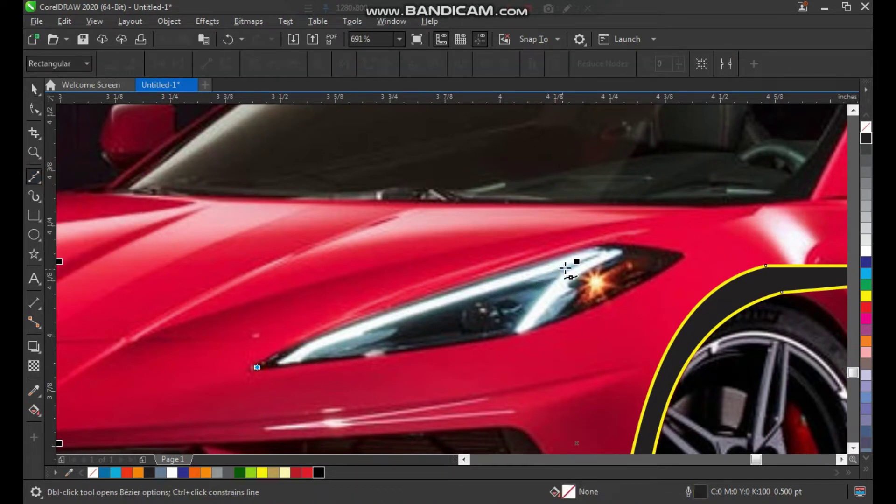
{"action": "left_click", "coordinate": [596, 245]}
{"action": "left_click", "coordinate": [687, 252]}
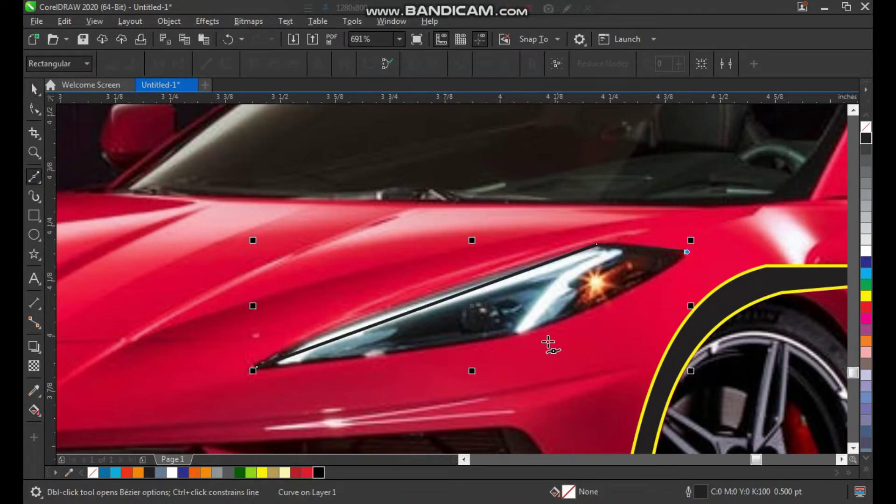
{"action": "left_click", "coordinate": [257, 369]}
{"action": "key", "text": "space"}
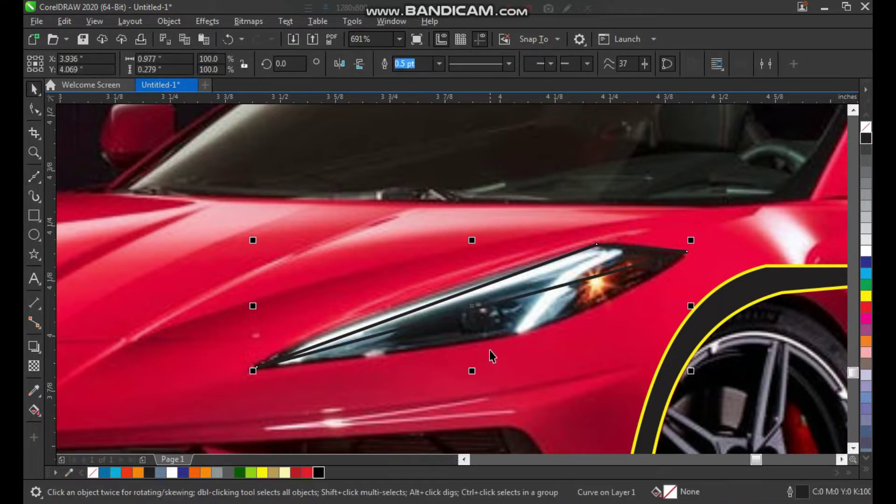
Convert the near-side headlight outline's segments to curves and bend its long upper and lower edges to the lamp's contour.
{"action": "key", "text": "F10"}
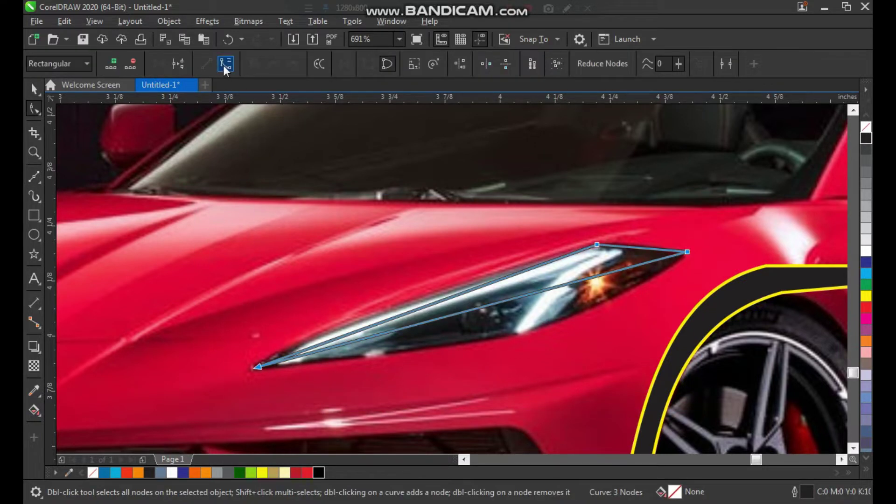
{"action": "key", "text": "z"}
{"action": "left_click", "coordinate": [425, 305]}
{"action": "left_click_drag", "start_coordinate": [408, 277], "coordinate": [361, 265]}
{"action": "scroll", "coordinate": [444, 263], "scroll_direction": "down", "scroll_amount": 2}
{"action": "key", "text": "F2"}
{"action": "left_click_drag", "start_coordinate": [351, 198], "coordinate": [602, 375]}
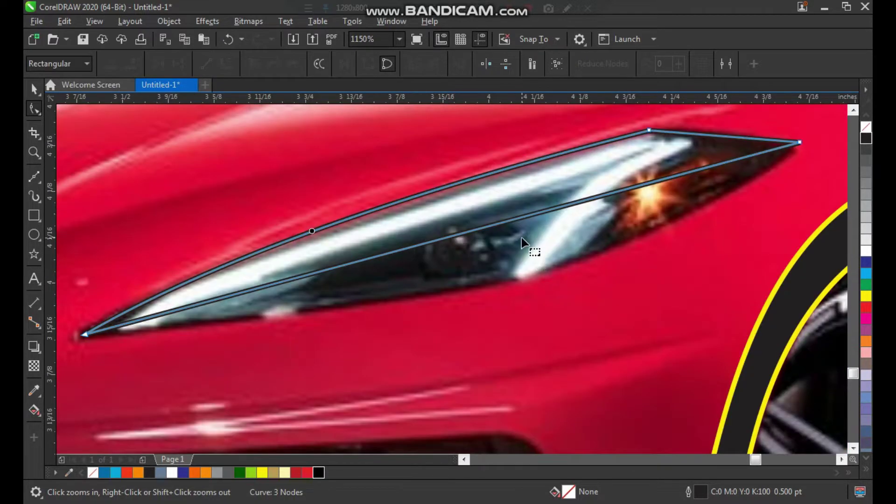
{"action": "left_click", "coordinate": [526, 221]}
{"action": "left_click_drag", "start_coordinate": [538, 215], "coordinate": [558, 266]}
{"action": "scroll", "coordinate": [501, 289], "scroll_direction": "down", "scroll_amount": 2}
Fill the near-side headlight shape with black.
{"action": "key", "text": "space"}
{"action": "key", "text": "F2"}
{"action": "left_click_drag", "start_coordinate": [367, 198], "coordinate": [607, 359]}
{"action": "scroll", "coordinate": [426, 277], "scroll_direction": "down", "scroll_amount": 1}
{"action": "key", "text": "F2"}
{"action": "left_click_drag", "start_coordinate": [363, 209], "coordinate": [590, 360]}
{"action": "left_click", "coordinate": [865, 138]}
{"action": "scroll", "coordinate": [328, 237], "scroll_direction": "down", "scroll_amount": 2}
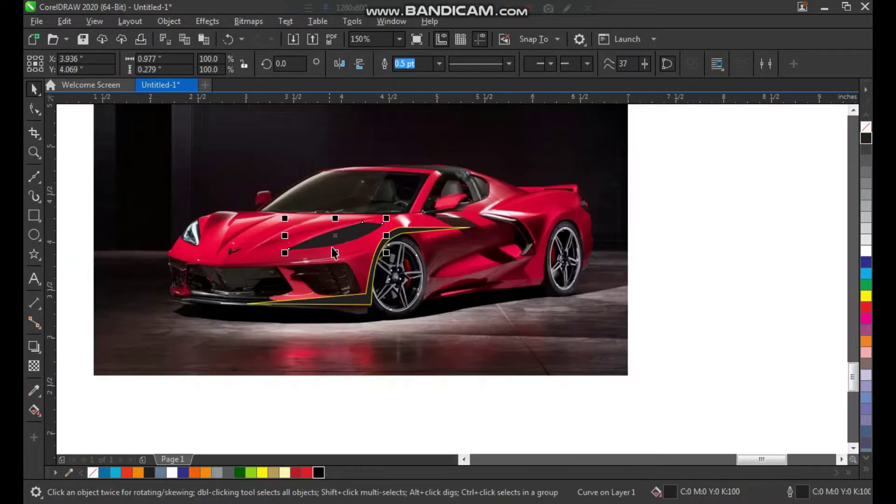
Give the near-side headlight shape a yellow outline.
{"action": "key", "text": "F2"}
{"action": "left_click_drag", "start_coordinate": [279, 190], "coordinate": [517, 356]}
{"action": "left_click_drag", "start_coordinate": [453, 203], "coordinate": [463, 206]}
{"action": "key", "text": "ctrl+z"}
{"action": "left_click", "coordinate": [387, 188]}
{"action": "right_click", "coordinate": [865, 297]}
{"action": "key", "text": "space"}
{"action": "key", "text": "F4"}
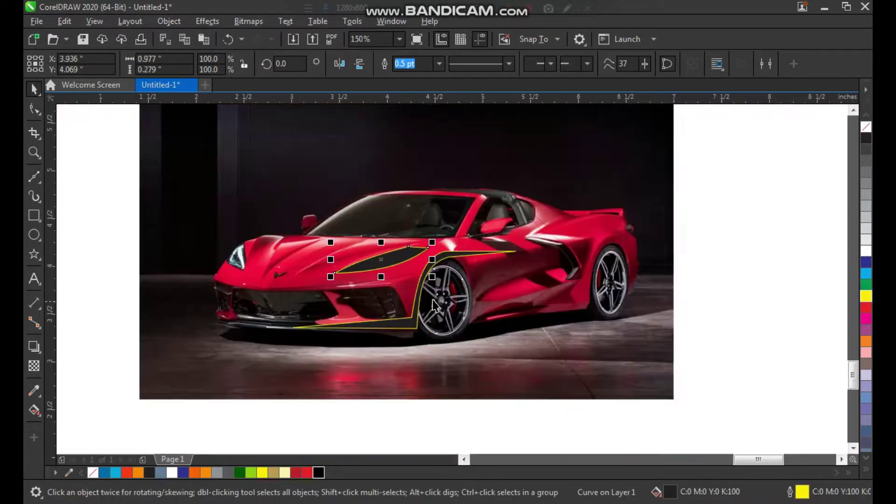
Draw a closed four-point Bézier outline around the corners of the far-side headlight.
{"action": "left_click_drag", "start_coordinate": [238, 171], "coordinate": [455, 336]}
{"action": "left_click_drag", "start_coordinate": [196, 220], "coordinate": [287, 310]}
{"action": "left_click", "coordinate": [35, 176]}
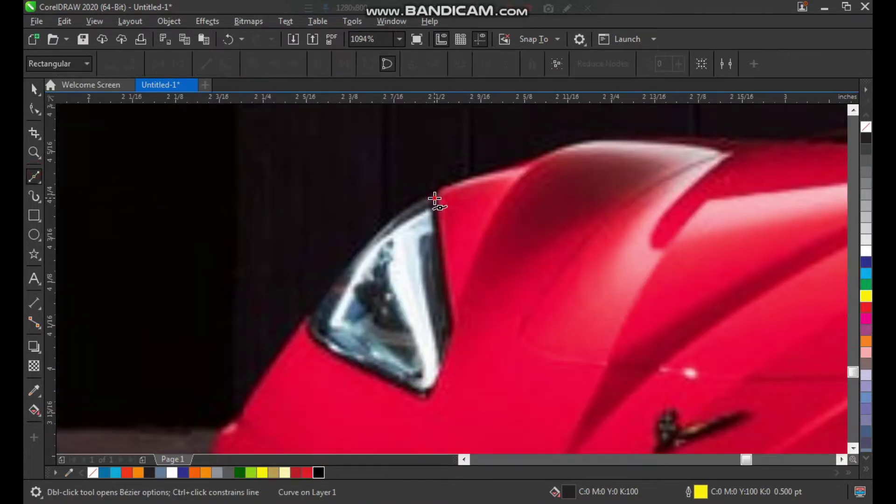
{"action": "left_click", "coordinate": [435, 199]}
{"action": "left_click", "coordinate": [452, 323]}
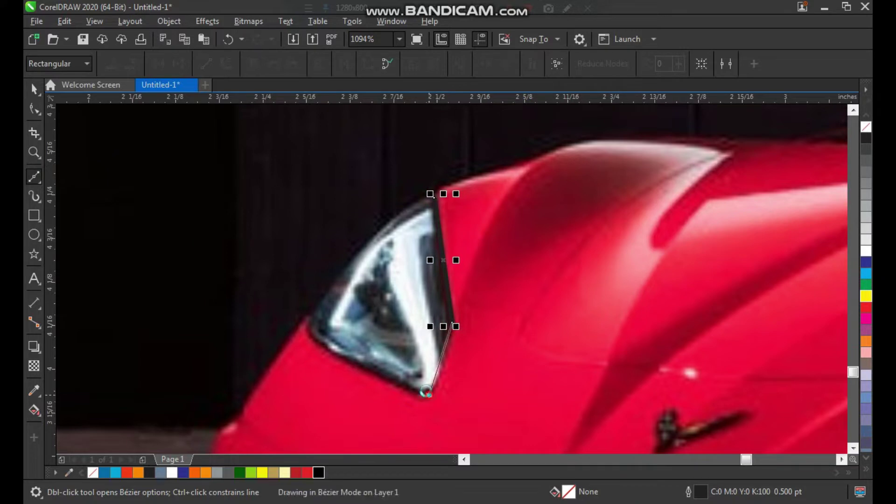
{"action": "left_click", "coordinate": [429, 395]}
{"action": "left_click", "coordinate": [313, 322]}
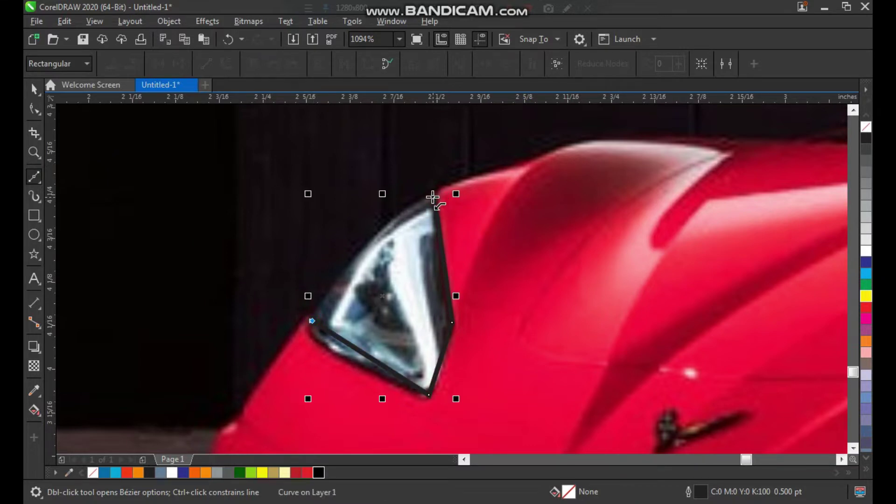
{"action": "left_click", "coordinate": [433, 198]}
{"action": "key", "text": "space"}
Select all nodes of the far-side headlight shape and colour its outline yellow.
{"action": "key", "text": "F10"}
{"action": "left_click_drag", "start_coordinate": [523, 166], "coordinate": [278, 448]}
{"action": "right_click", "coordinate": [868, 297]}
{"action": "key", "text": "F2"}
{"action": "left_click_drag", "start_coordinate": [604, 162], "coordinate": [261, 393]}
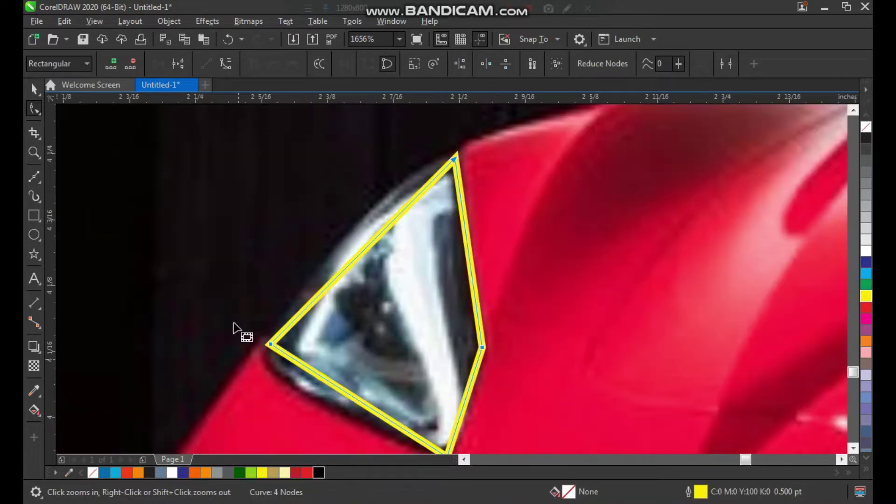
Bend the edges of the far-side headlight outline to follow the lamp's contour.
{"action": "left_click_drag", "start_coordinate": [372, 224], "coordinate": [365, 210]}
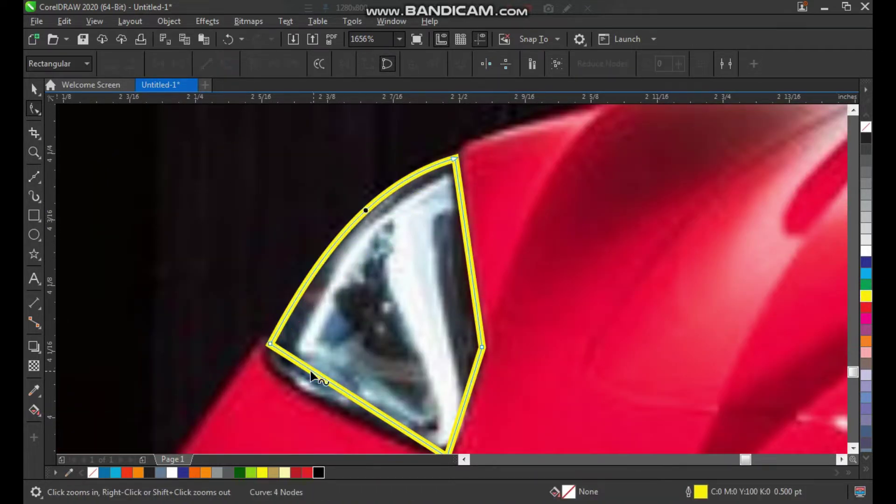
{"action": "left_click", "coordinate": [270, 345]}
{"action": "left_click_drag", "start_coordinate": [326, 378], "coordinate": [306, 418]}
{"action": "left_click_drag", "start_coordinate": [468, 245], "coordinate": [463, 245]}
{"action": "key", "text": "F3"}
{"action": "key", "text": "F2"}
{"action": "left_click_drag", "start_coordinate": [430, 320], "coordinate": [496, 419]}
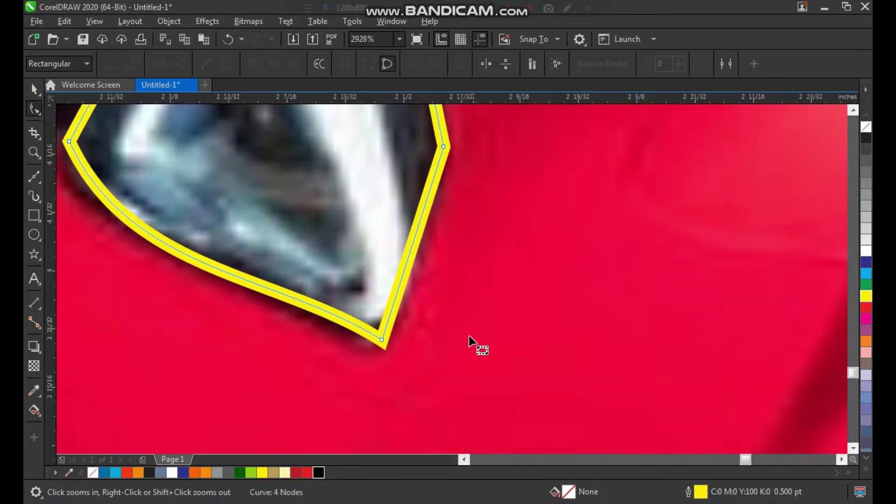
{"action": "left_click_drag", "start_coordinate": [411, 252], "coordinate": [416, 258]}
{"action": "scroll", "coordinate": [383, 369], "scroll_direction": "down", "scroll_amount": 3}
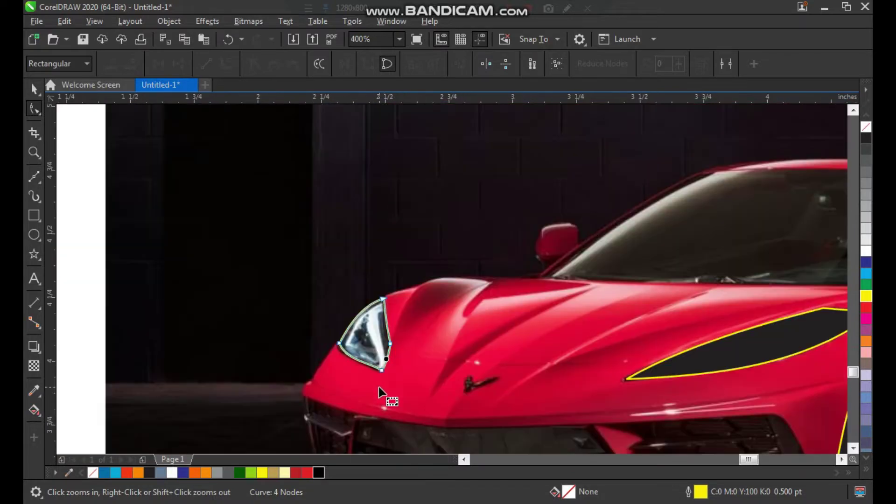
Fill the far-side headlight shape with black.
{"action": "key", "text": "space"}
{"action": "scroll", "coordinate": [340, 260], "scroll_direction": "down", "scroll_amount": 3}
{"action": "scroll", "coordinate": [490, 360], "scroll_direction": "up", "scroll_amount": 4}
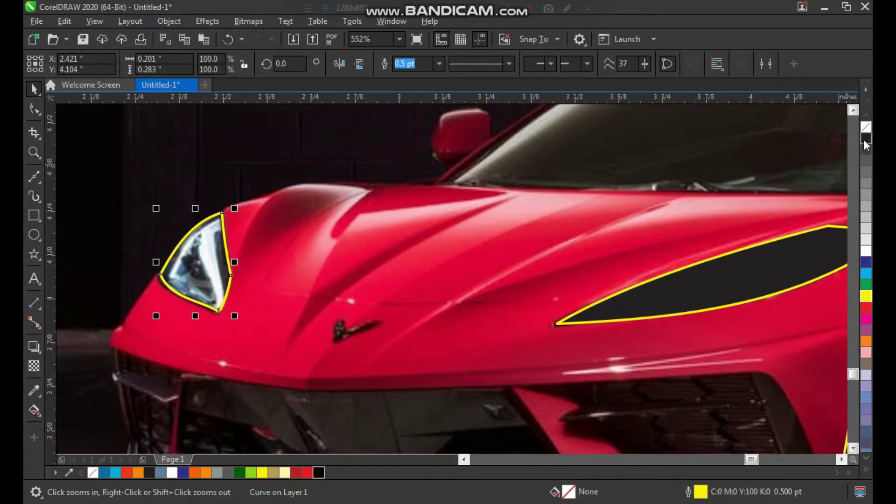
{"action": "scroll", "coordinate": [174, 247], "scroll_direction": "down", "scroll_amount": 6}
Start a Bézier outline behind the far-side headlight and trace it along the hood's edge to the windshield base.
{"action": "left_click_drag", "start_coordinate": [164, 161], "coordinate": [657, 373]}
{"action": "scroll", "coordinate": [575, 356], "scroll_direction": "down", "scroll_amount": 3}
{"action": "left_click_drag", "start_coordinate": [227, 183], "coordinate": [560, 325]}
{"action": "left_click", "coordinate": [36, 176]}
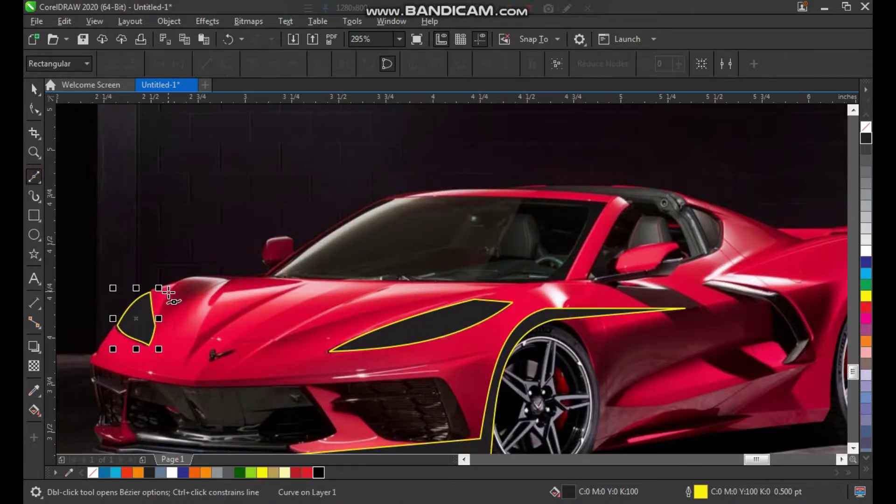
{"action": "key", "text": "F2"}
{"action": "left_click_drag", "start_coordinate": [108, 190], "coordinate": [455, 364]}
{"action": "scroll", "coordinate": [268, 270], "scroll_direction": "down", "scroll_amount": 1}
{"action": "key", "text": "F2"}
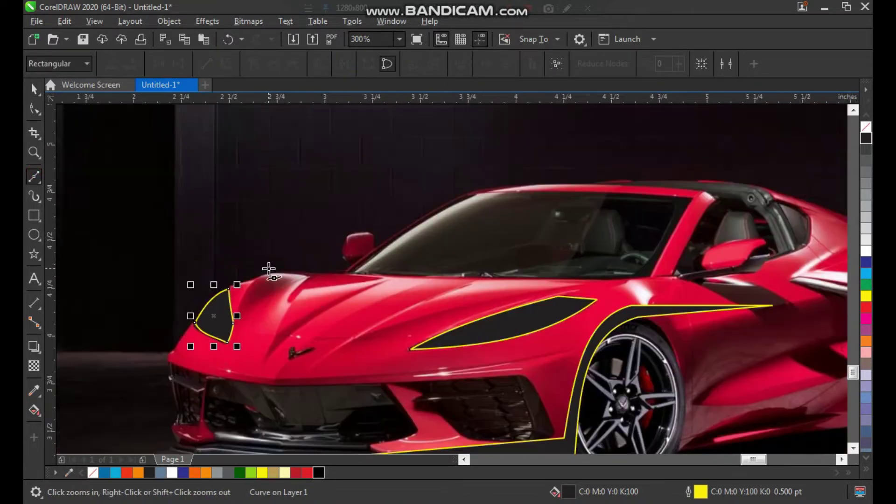
{"action": "left_click_drag", "start_coordinate": [176, 154], "coordinate": [474, 371]}
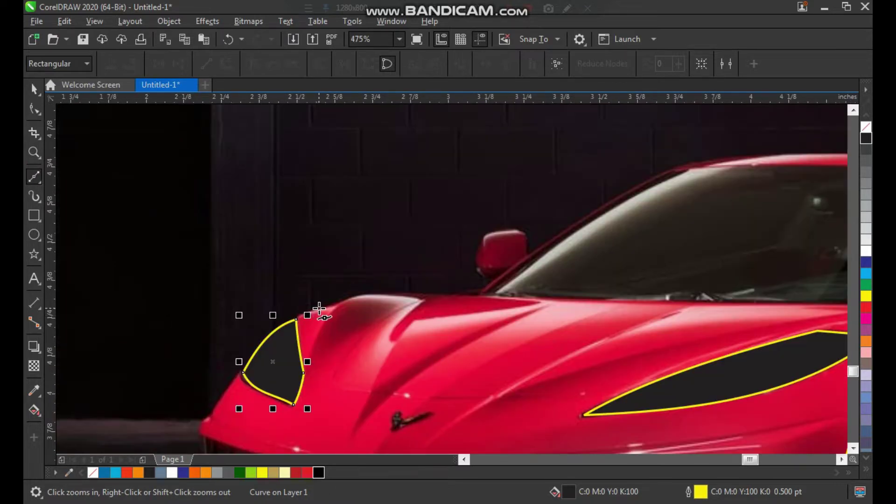
{"action": "left_click", "coordinate": [319, 308]}
{"action": "left_click", "coordinate": [428, 294]}
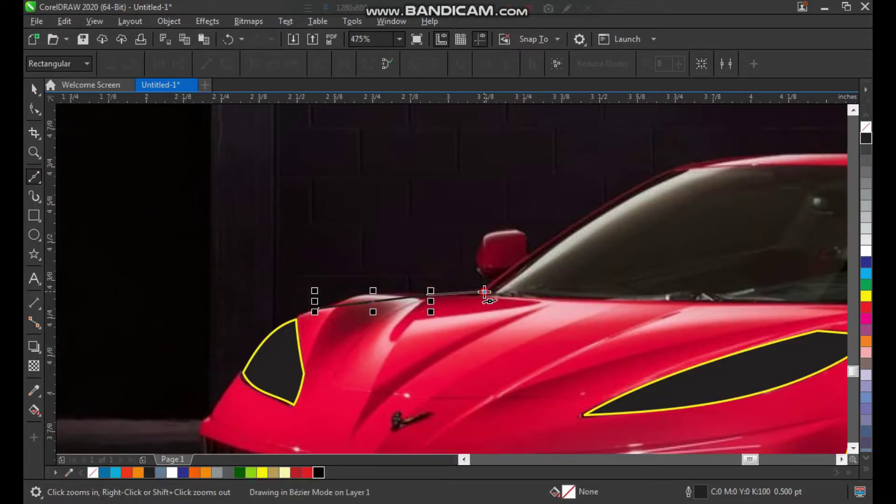
{"action": "left_click", "coordinate": [485, 292]}
Extend the body outline up the windshield pillar and along the roof edge.
{"action": "scroll", "coordinate": [474, 269], "scroll_direction": "down", "scroll_amount": 1}
{"action": "key", "text": "F2"}
{"action": "left_click_drag", "start_coordinate": [479, 179], "coordinate": [685, 297]}
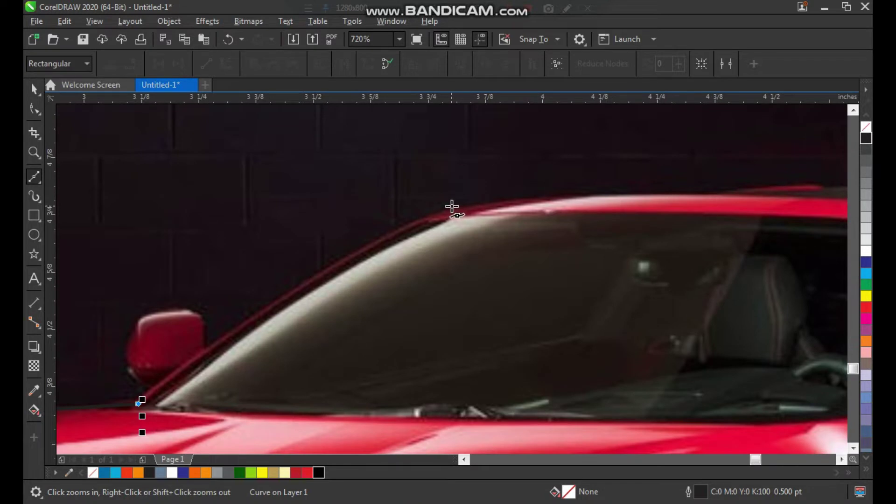
{"action": "scroll", "coordinate": [452, 210], "scroll_direction": "down", "scroll_amount": 2}
{"action": "scroll", "coordinate": [590, 244], "scroll_direction": "up", "scroll_amount": 3}
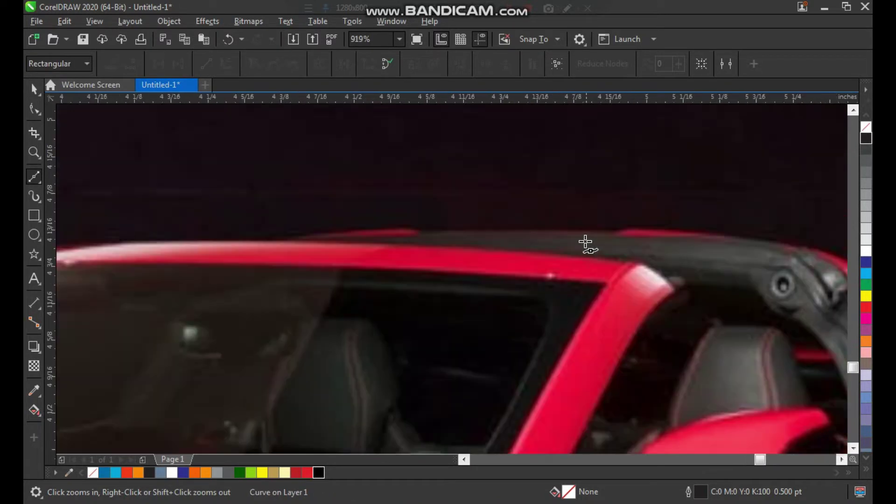
{"action": "left_click", "coordinate": [418, 232]}
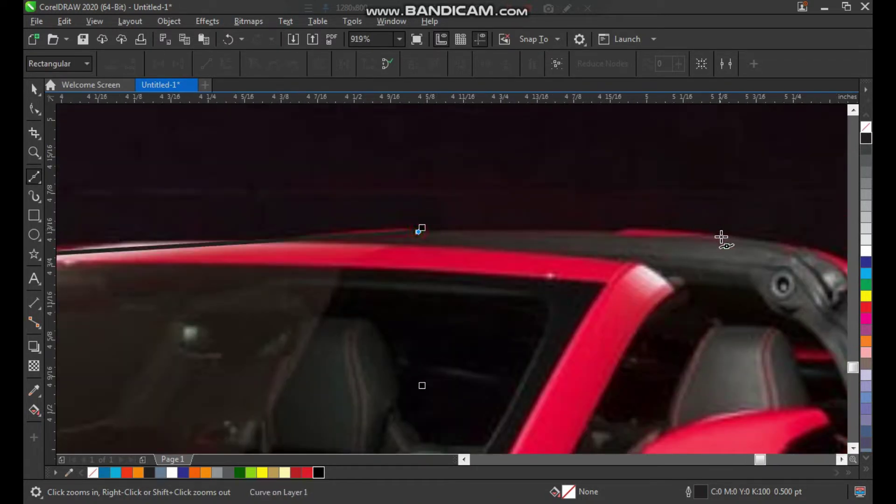
Continue the body outline from the rear of the roof down to the rear deck and around the spoiler's outer end.
{"action": "scroll", "coordinate": [606, 247], "scroll_direction": "down", "scroll_amount": 4}
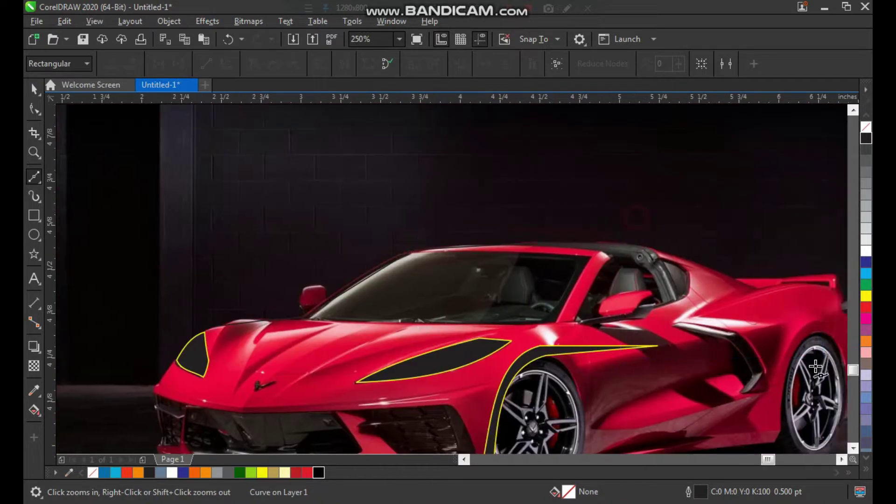
{"action": "scroll", "coordinate": [308, 190], "scroll_direction": "up", "scroll_amount": 3}
{"action": "left_click", "coordinate": [289, 181]}
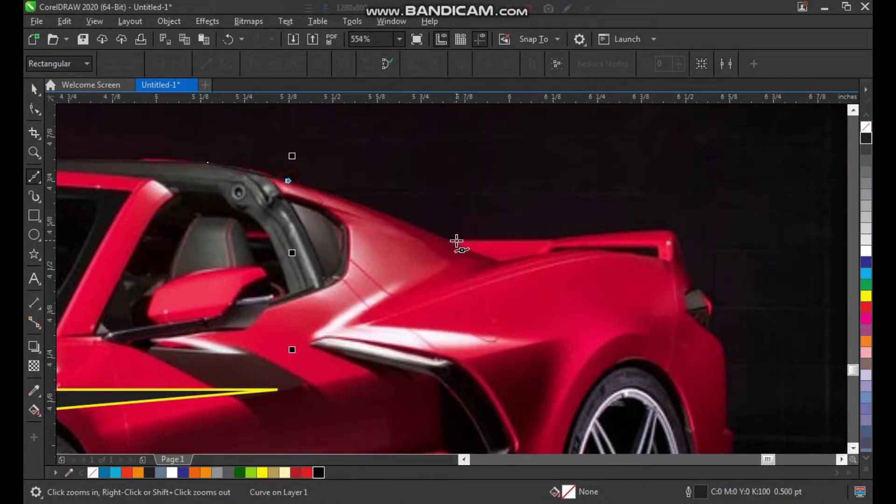
{"action": "left_click", "coordinate": [451, 239]}
{"action": "left_click", "coordinate": [553, 239]}
{"action": "left_click", "coordinate": [672, 231]}
{"action": "left_click", "coordinate": [682, 263]}
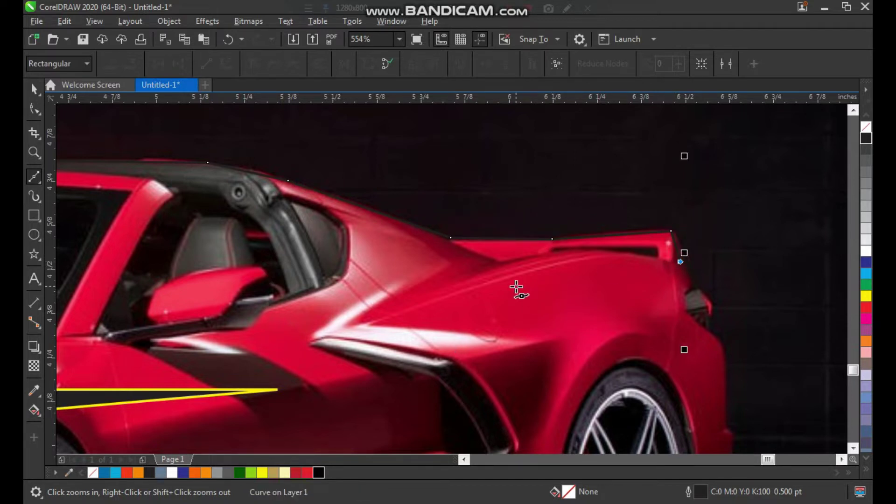
Turn the body outline back with a point on the rear fender and two points beneath the spoiler.
{"action": "scroll", "coordinate": [516, 287], "scroll_direction": "down", "scroll_amount": 2}
{"action": "scroll", "coordinate": [520, 292], "scroll_direction": "up", "scroll_amount": 3}
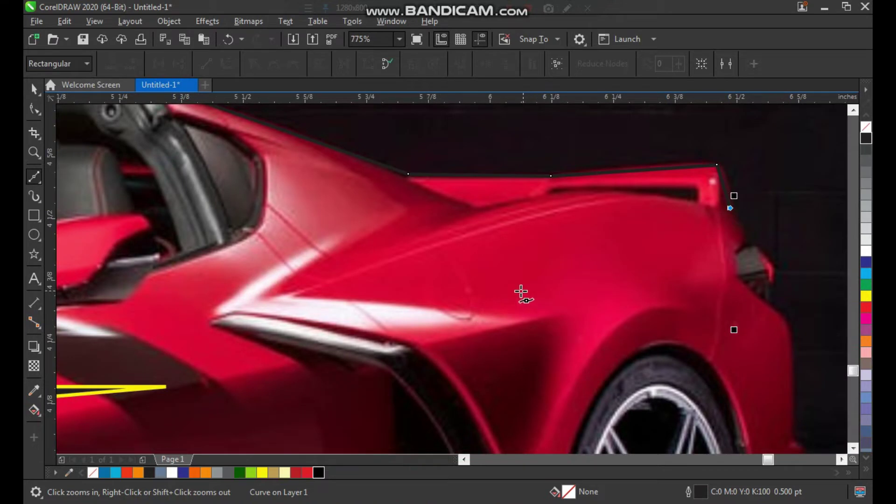
{"action": "left_click", "coordinate": [392, 291]}
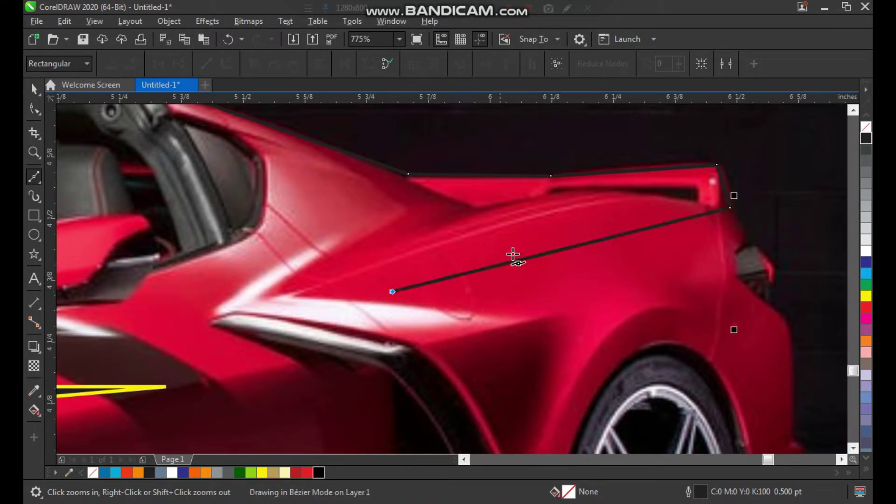
{"action": "left_click", "coordinate": [648, 199]}
{"action": "left_click", "coordinate": [547, 195]}
Run the body outline forward to the hood below the windshield base and close it at its starting point.
{"action": "scroll", "coordinate": [477, 211], "scroll_direction": "down", "scroll_amount": 5}
{"action": "left_click_drag", "start_coordinate": [593, 178], "coordinate": [94, 368]}
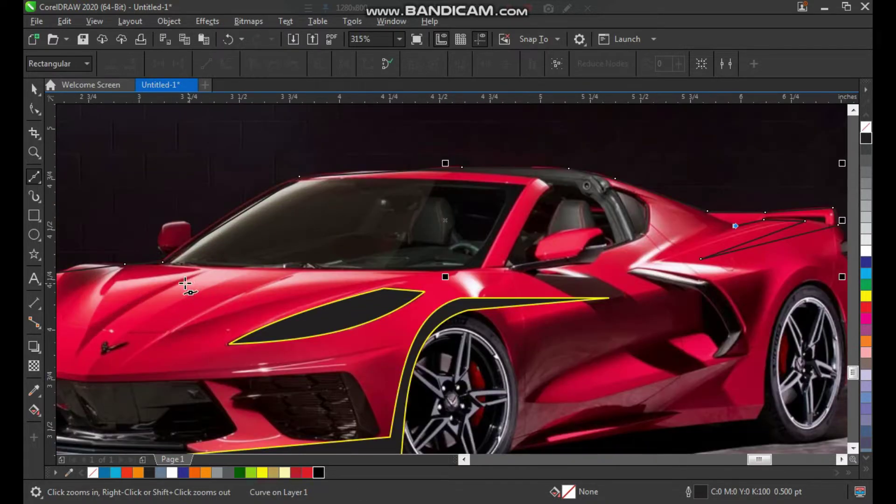
{"action": "left_click", "coordinate": [164, 273]}
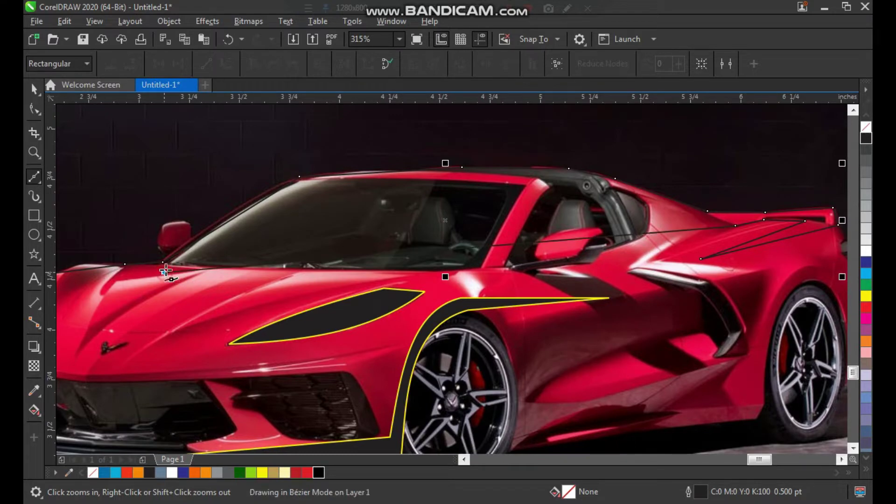
{"action": "scroll", "coordinate": [231, 280], "scroll_direction": "down", "scroll_amount": 1}
{"action": "key", "text": "F2"}
{"action": "left_click_drag", "start_coordinate": [235, 252], "coordinate": [119, 316]}
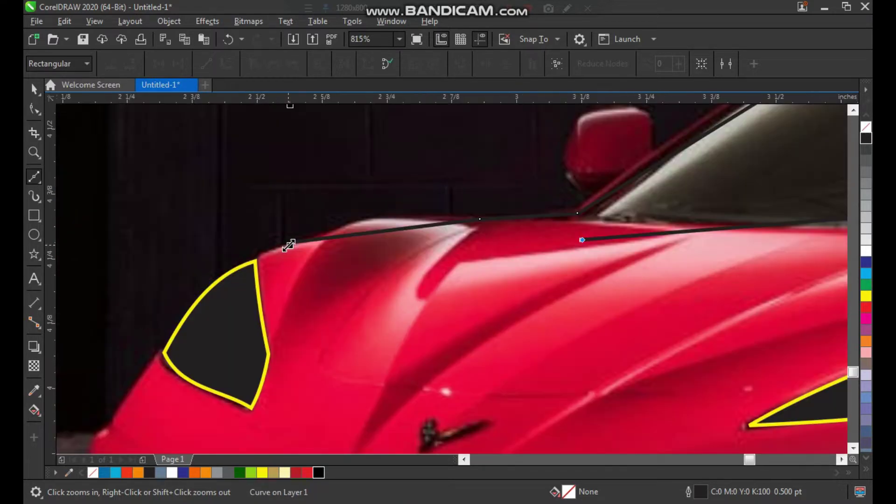
{"action": "left_click", "coordinate": [296, 240]}
{"action": "key", "text": "space"}
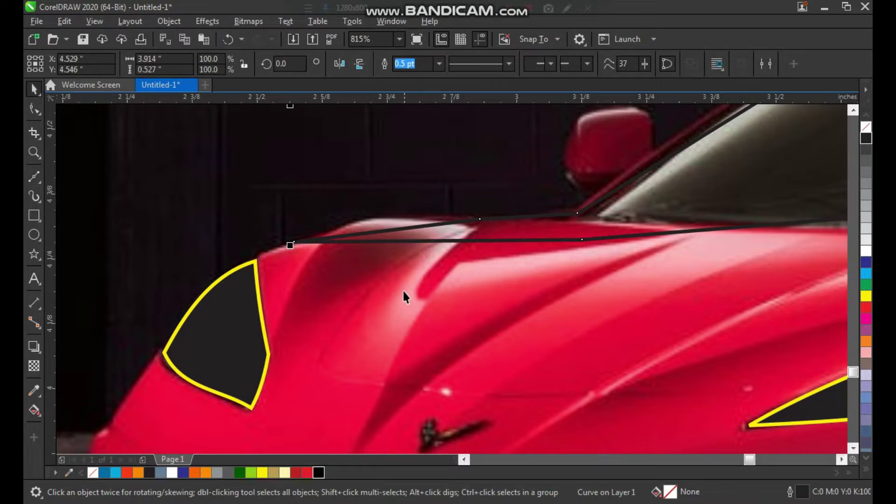
Colour the closed body outline yellow.
{"action": "scroll", "coordinate": [404, 292], "scroll_direction": "down", "scroll_amount": 5}
{"action": "key", "text": "z"}
{"action": "left_click_drag", "start_coordinate": [379, 215], "coordinate": [672, 332]}
{"action": "right_click", "coordinate": [850, 292]}
{"action": "left_click", "coordinate": [837, 281]}
{"action": "left_click", "coordinate": [601, 239]}
{"action": "right_click", "coordinate": [866, 296]}
{"action": "scroll", "coordinate": [625, 314], "scroll_direction": "down", "scroll_amount": 2}
{"action": "key", "text": "F2"}
{"action": "left_click_drag", "start_coordinate": [700, 214], "coordinate": [303, 364]}
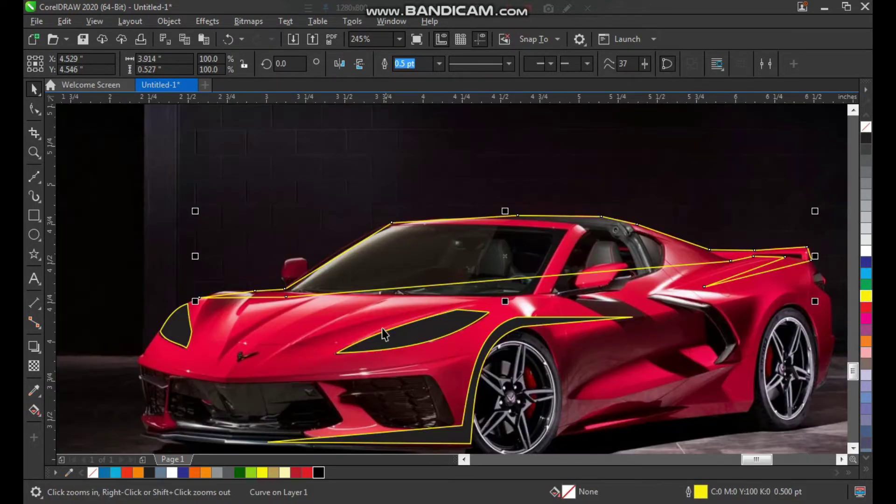
Convert all body outline segments to curves and bow the front segment up along the far fender's crest.
{"action": "key", "text": "F10"}
{"action": "left_click_drag", "start_coordinate": [159, 171], "coordinate": [835, 350]}
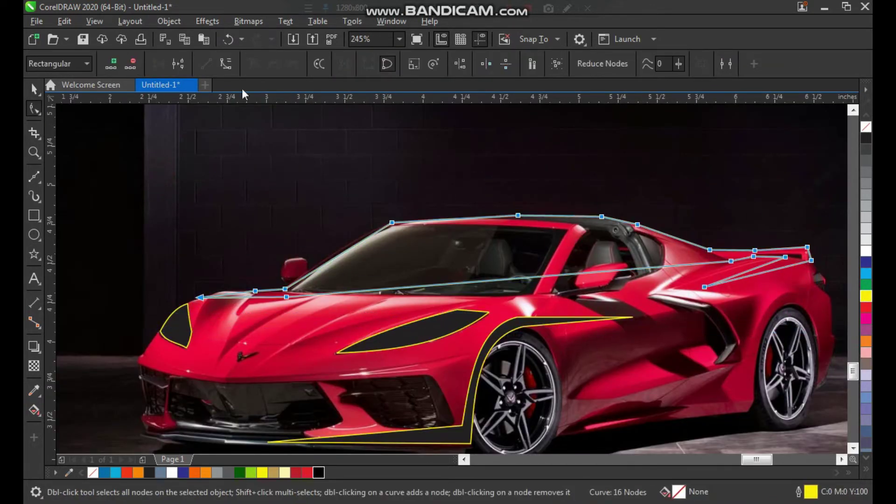
{"action": "left_click", "coordinate": [228, 65]}
{"action": "key", "text": "z"}
{"action": "left_click_drag", "start_coordinate": [205, 256], "coordinate": [258, 317]}
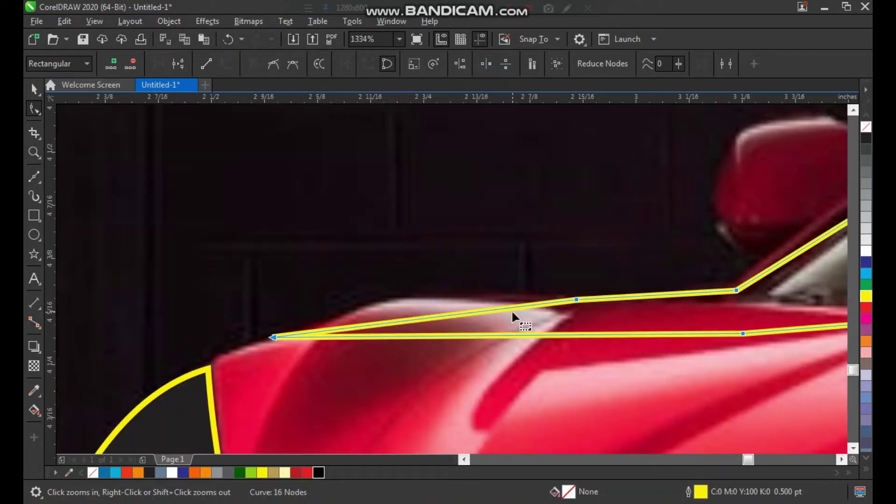
{"action": "left_click", "coordinate": [488, 309]}
{"action": "left_click_drag", "start_coordinate": [423, 318], "coordinate": [405, 302]}
Bow the body outline's sloping segment outward to follow the windshield pillar from mirror to roof.
{"action": "scroll", "coordinate": [396, 335], "scroll_direction": "down", "scroll_amount": 3}
{"action": "key", "text": "F2"}
{"action": "left_click_drag", "start_coordinate": [478, 218], "coordinate": [613, 337]}
{"action": "scroll", "coordinate": [463, 273], "scroll_direction": "up", "scroll_amount": 2}
{"action": "left_click_drag", "start_coordinate": [463, 264], "coordinate": [450, 254]}
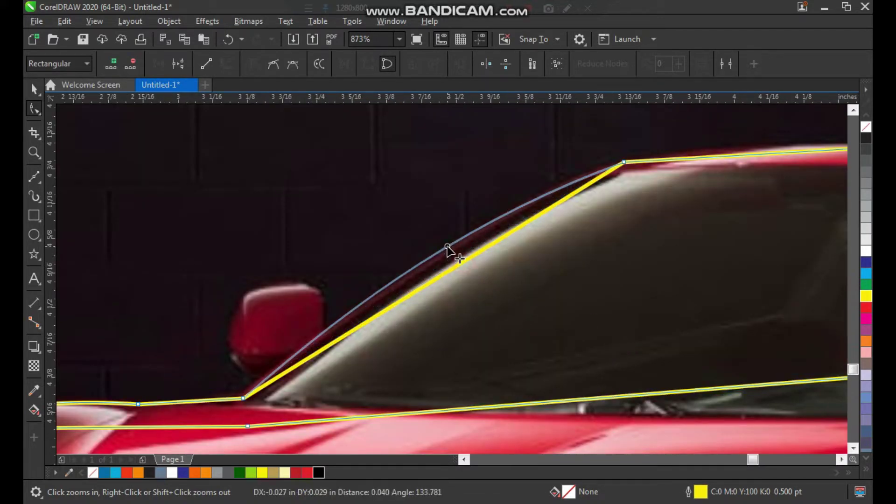
Curve the body outline's long lower segment down along the windshield base and beneath the side window.
{"action": "scroll", "coordinate": [486, 274], "scroll_direction": "down", "scroll_amount": 3}
{"action": "scroll", "coordinate": [583, 224], "scroll_direction": "up", "scroll_amount": 2}
{"action": "scroll", "coordinate": [645, 222], "scroll_direction": "down", "scroll_amount": 1}
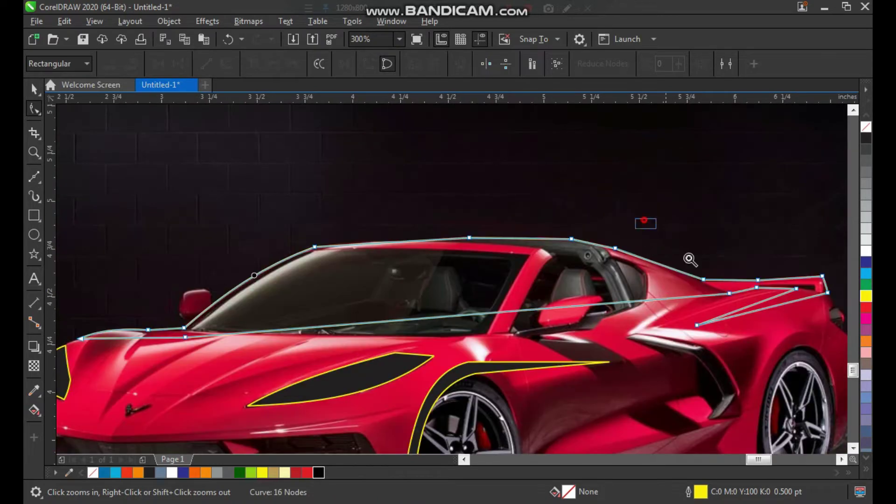
{"action": "scroll", "coordinate": [762, 340], "scroll_direction": "up", "scroll_amount": 2}
{"action": "scroll", "coordinate": [593, 225], "scroll_direction": "down", "scroll_amount": 2}
{"action": "scroll", "coordinate": [366, 350], "scroll_direction": "up", "scroll_amount": 2}
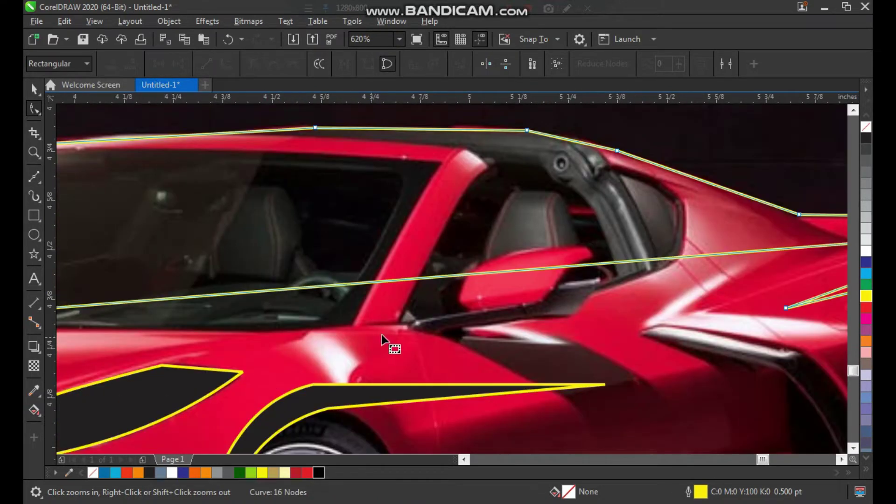
{"action": "scroll", "coordinate": [251, 377], "scroll_direction": "down", "scroll_amount": 3}
{"action": "left_click_drag", "start_coordinate": [251, 377], "coordinate": [231, 383]}
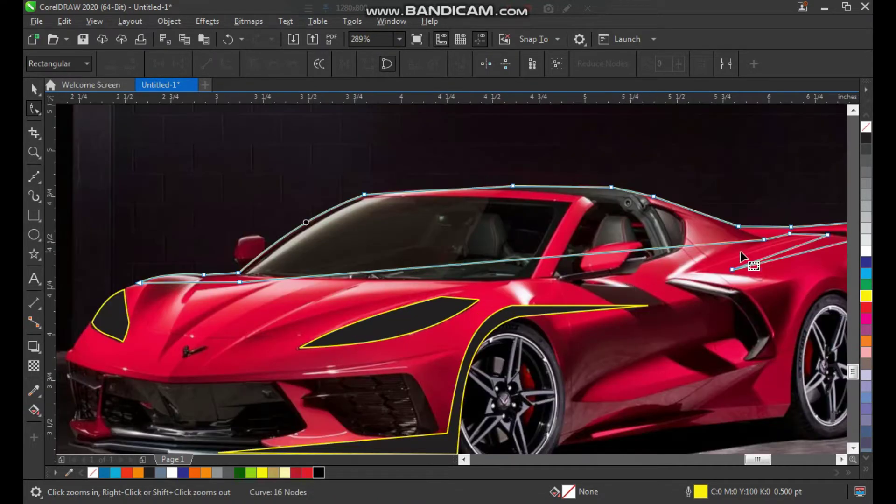
{"action": "left_click", "coordinate": [764, 239]}
{"action": "left_click_drag", "start_coordinate": [591, 252], "coordinate": [573, 302]}
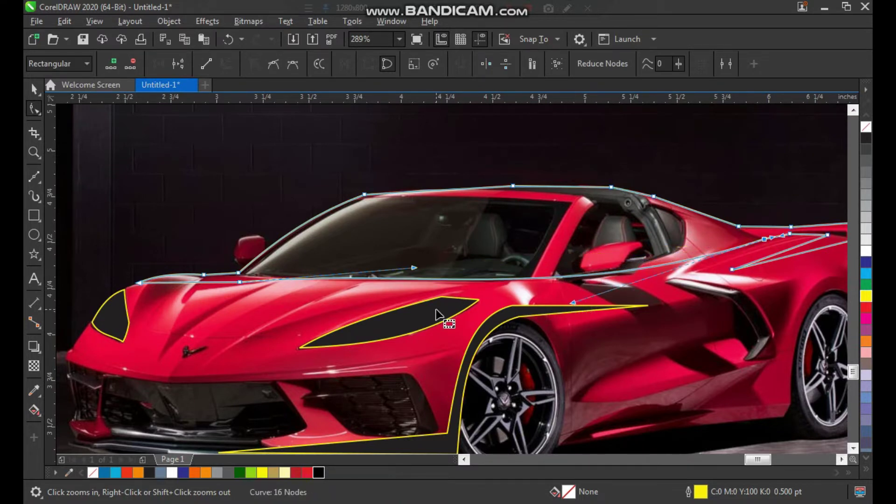
{"action": "left_click_drag", "start_coordinate": [413, 269], "coordinate": [414, 281]}
{"action": "key", "text": "space"}
Bow the body outline's front roof segment slightly upward to match the roof edge above the windshield.
{"action": "scroll", "coordinate": [222, 267], "scroll_direction": "up", "scroll_amount": 2}
{"action": "scroll", "coordinate": [413, 272], "scroll_direction": "down", "scroll_amount": 1}
{"action": "scroll", "coordinate": [399, 240], "scroll_direction": "down", "scroll_amount": 1}
{"action": "left_click_drag", "start_coordinate": [370, 160], "coordinate": [668, 305]}
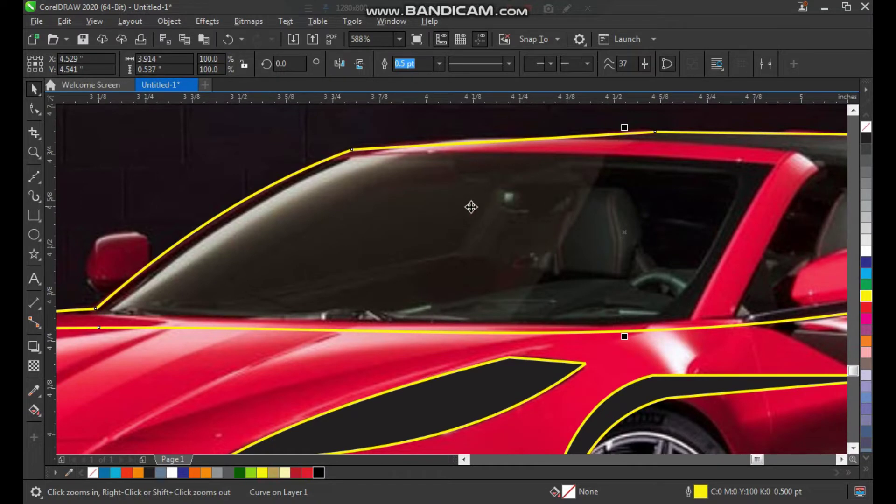
{"action": "key", "text": "F10"}
{"action": "left_click", "coordinate": [352, 151]}
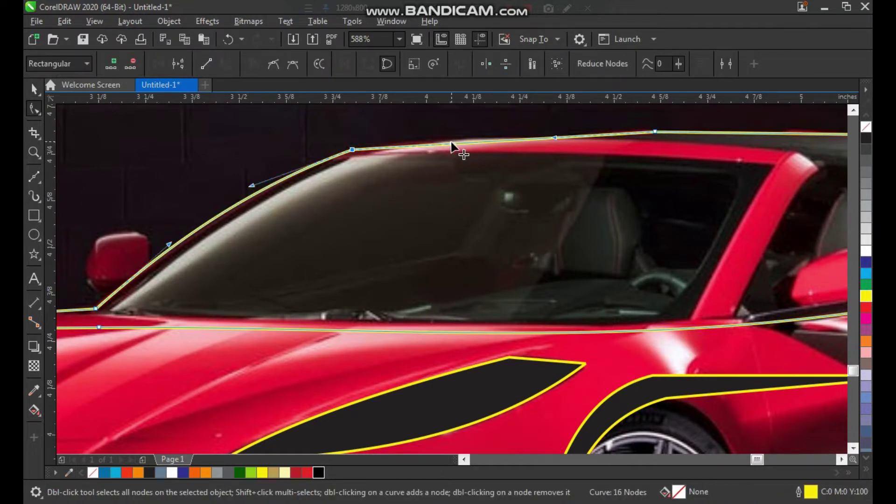
{"action": "left_click_drag", "start_coordinate": [451, 145], "coordinate": [452, 137]}
{"action": "key", "text": "space"}
Draw a closed four-point straight-sided outline around the windshield glass.
{"action": "left_click", "coordinate": [36, 172]}
{"action": "left_click", "coordinate": [353, 156]}
{"action": "left_click", "coordinate": [773, 166]}
{"action": "left_click", "coordinate": [689, 319]}
{"action": "double_click", "coordinate": [689, 319]}
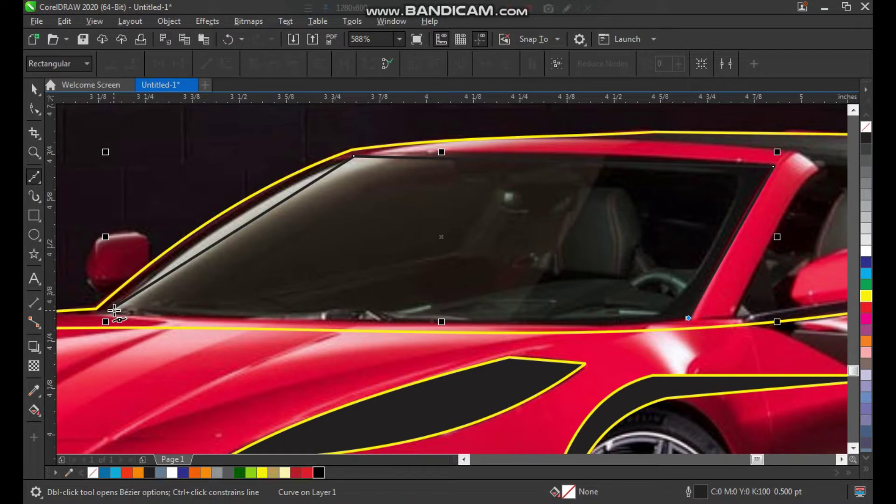
{"action": "key", "text": "space"}
{"action": "left_click", "coordinate": [864, 297]}
{"action": "key", "text": "ctrl+z"}
Curve the windshield outline's pillar, top and bottom edges to follow the glass and colour the outline yellow.
{"action": "key", "text": "F10"}
{"action": "left_click_drag", "start_coordinate": [824, 136], "coordinate": [102, 336]}
{"action": "left_click", "coordinate": [232, 64]}
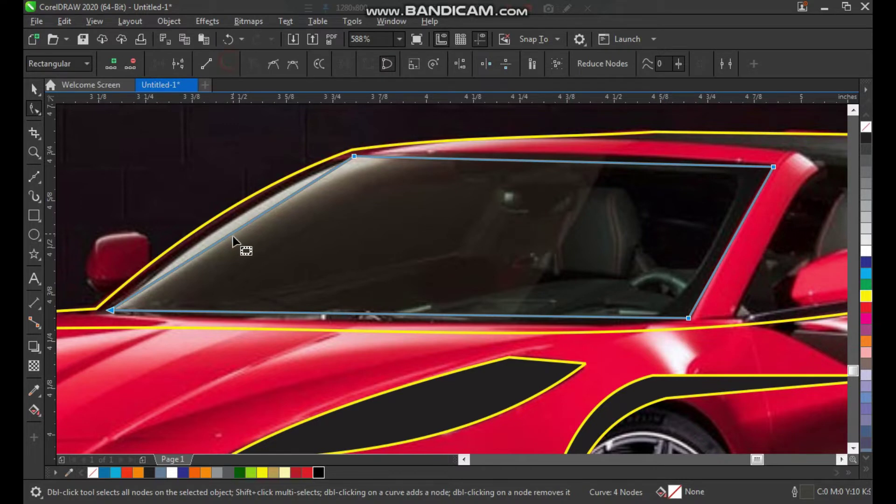
{"action": "left_click_drag", "start_coordinate": [247, 223], "coordinate": [239, 215]}
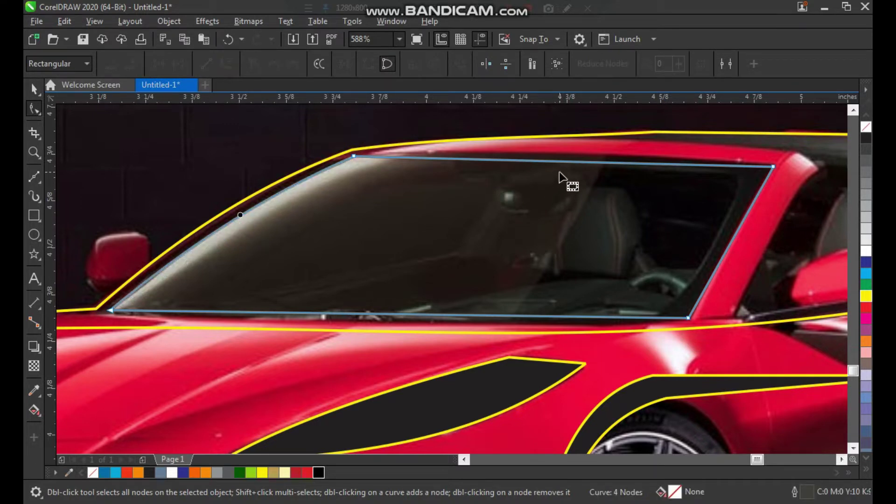
{"action": "left_click_drag", "start_coordinate": [570, 162], "coordinate": [572, 155]}
{"action": "left_click", "coordinate": [572, 156]}
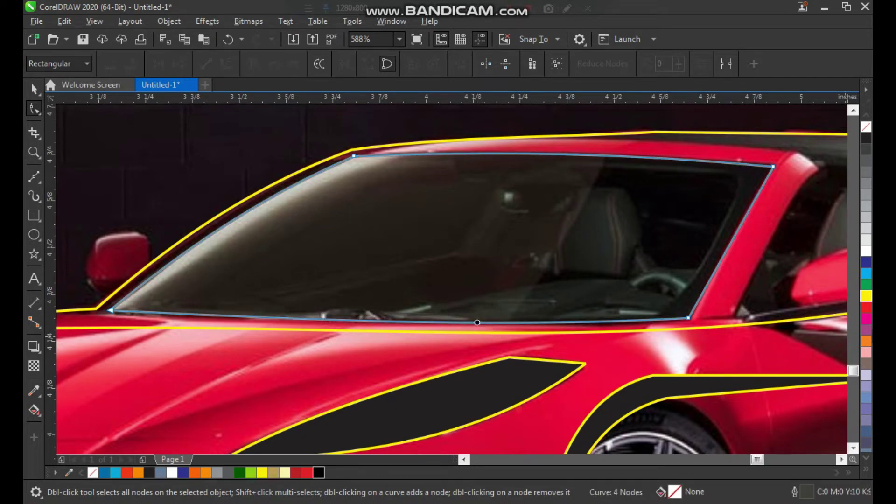
{"action": "key", "text": "space"}
{"action": "right_click", "coordinate": [866, 299]}
Draw a closed four-point outline around the side window opening and colour it yellow.
{"action": "scroll", "coordinate": [436, 298], "scroll_direction": "down", "scroll_amount": 1}
{"action": "key", "text": "F2"}
{"action": "left_click_drag", "start_coordinate": [596, 199], "coordinate": [777, 367]}
{"action": "left_click", "coordinate": [34, 176]}
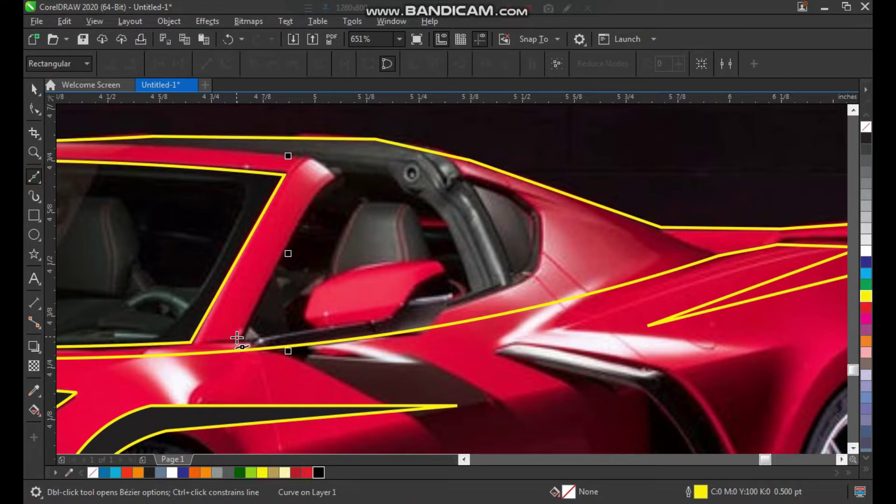
{"action": "left_click", "coordinate": [243, 340]}
{"action": "left_click", "coordinate": [338, 178]}
{"action": "left_click", "coordinate": [526, 212]}
{"action": "left_click", "coordinate": [519, 273]}
{"action": "left_click", "coordinate": [243, 340]}
{"action": "key", "text": "space"}
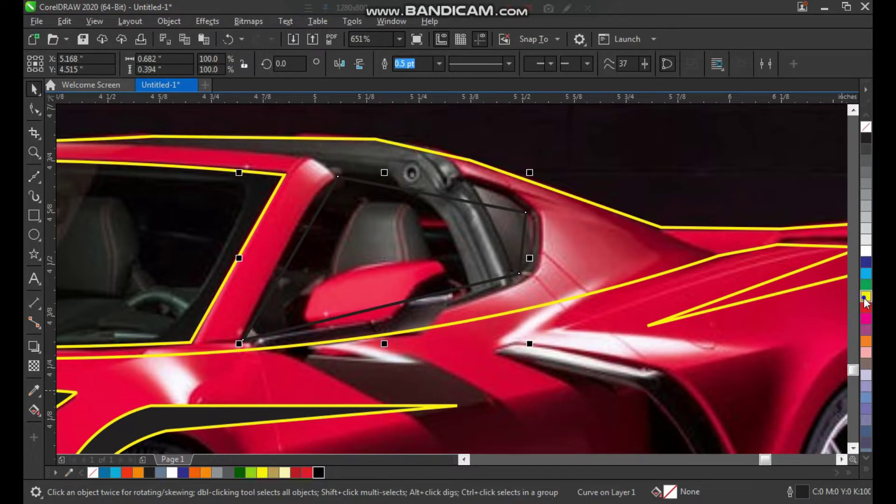
{"action": "right_click", "coordinate": [864, 299]}
Convert the side window outline to curves and bow all four edges outward to fit the window opening.
{"action": "key", "text": "F10"}
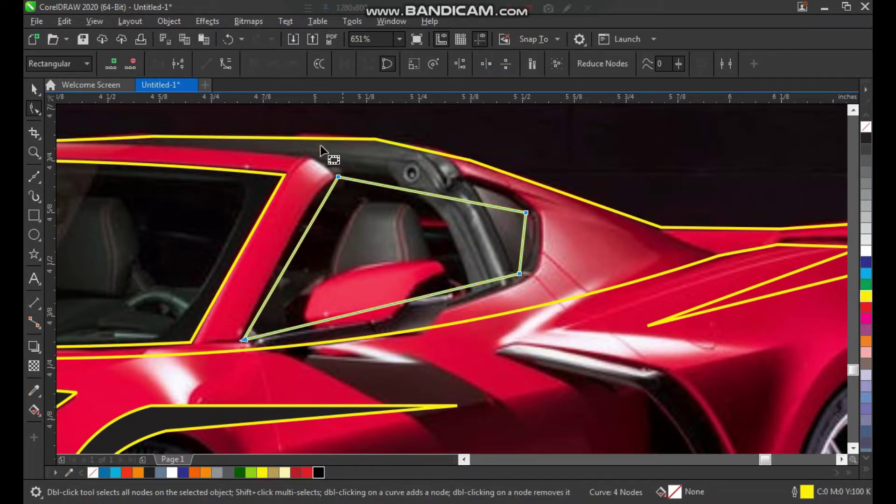
{"action": "left_click", "coordinate": [225, 63]}
{"action": "left_click_drag", "start_coordinate": [440, 196], "coordinate": [464, 183]}
{"action": "left_click_drag", "start_coordinate": [521, 236], "coordinate": [533, 237]}
{"action": "left_click_drag", "start_coordinate": [437, 300], "coordinate": [441, 305]}
{"action": "left_click_drag", "start_coordinate": [310, 227], "coordinate": [302, 218]}
Trim the windshield and side window shapes out of the body shape.
{"action": "key", "text": "F3"}
{"action": "key", "text": "F2"}
{"action": "left_click_drag", "start_coordinate": [459, 226], "coordinate": [226, 345]}
{"action": "key", "text": "space"}
{"action": "left_click", "coordinate": [472, 242]}
{"action": "left_click", "coordinate": [562, 254], "text": "shift"}
{"action": "left_click", "coordinate": [566, 189], "text": "shift"}
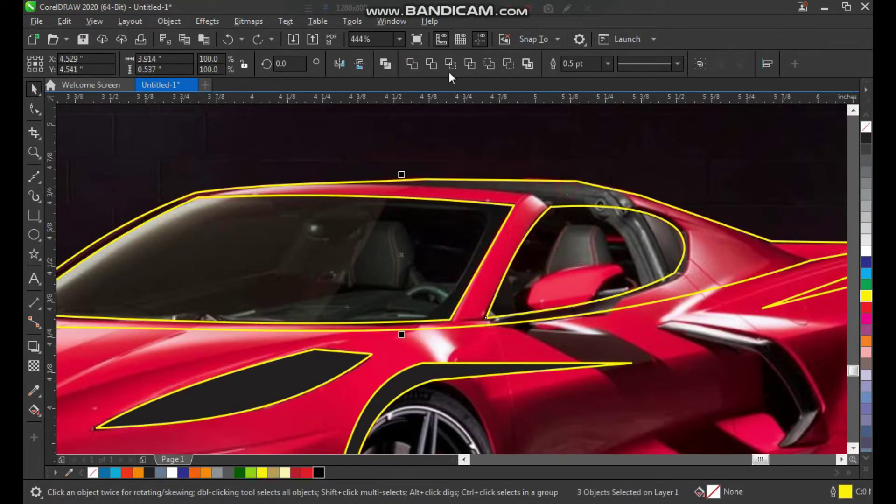
{"action": "left_click", "coordinate": [462, 145]}
Delete the separate windshield and side window shapes and fill the trimmed body shape black.
{"action": "left_click_drag", "start_coordinate": [455, 243], "coordinate": [432, 243]}
{"action": "key", "text": "Delete"}
{"action": "left_click_drag", "start_coordinate": [557, 256], "coordinate": [570, 266]}
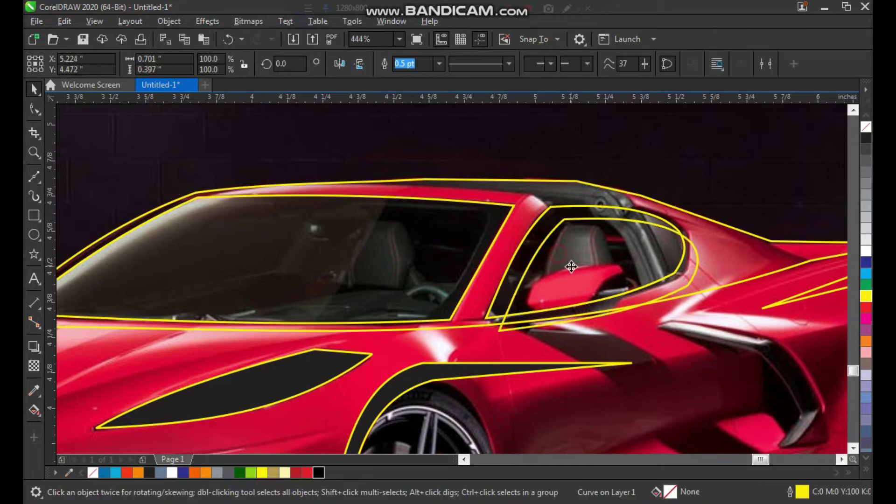
{"action": "key", "text": "Delete"}
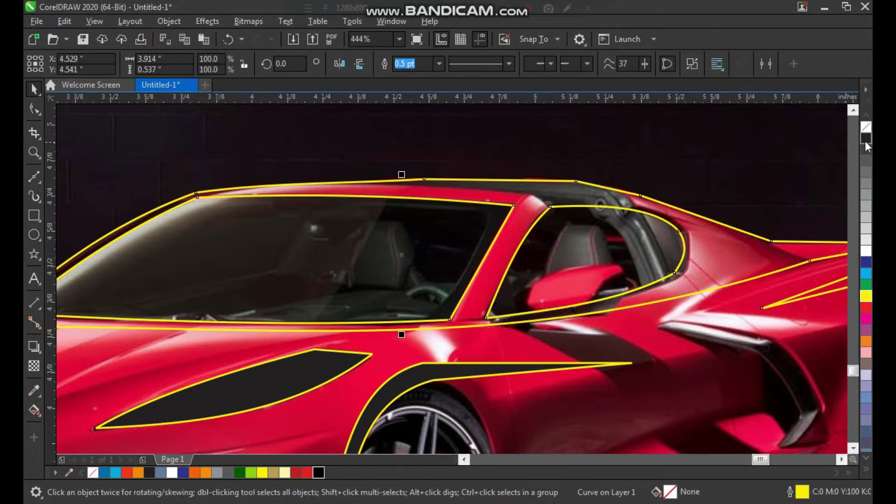
{"action": "left_click", "coordinate": [867, 141]}
Delete the car photo to check the traced shapes on the blank page, and undo the deletion.
{"action": "key", "text": "F3"}
{"action": "key", "text": "F3"}
{"action": "left_click", "coordinate": [518, 221]}
{"action": "key", "text": "F2"}
{"action": "left_click_drag", "start_coordinate": [617, 169], "coordinate": [262, 420]}
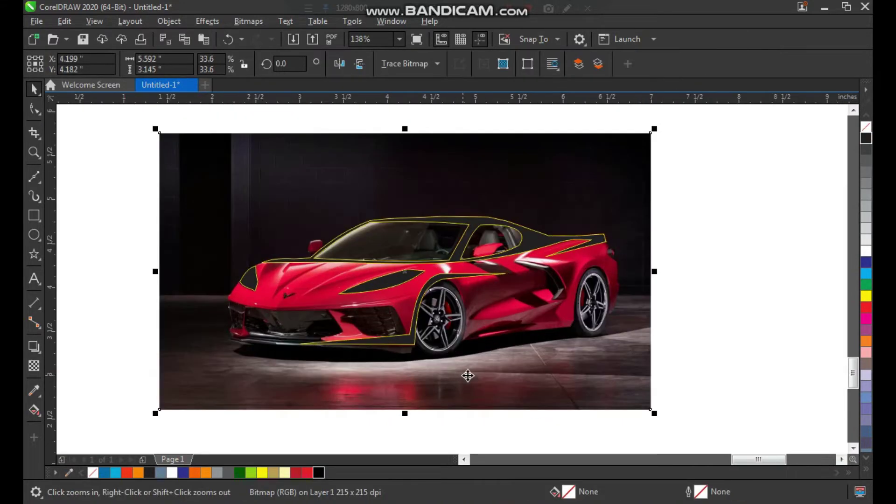
{"action": "key", "text": "Delete"}
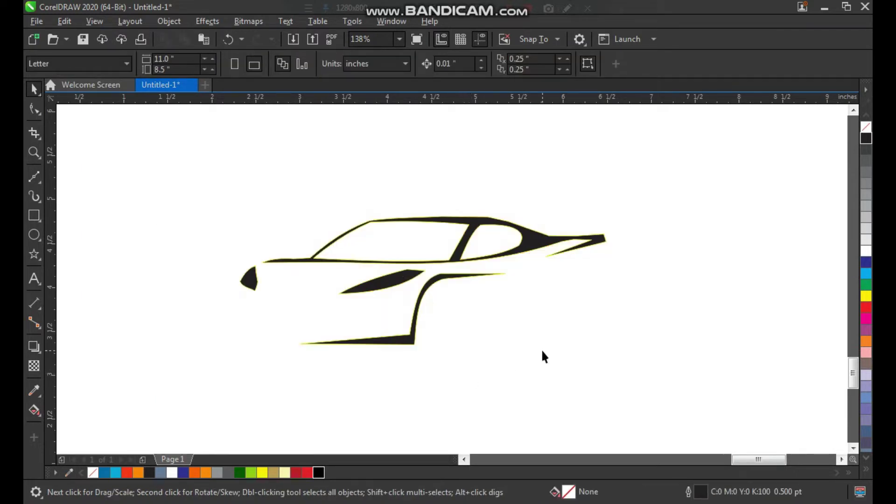
{"action": "key", "text": "ctrl+z"}
{"action": "key", "text": "Escape"}
Draw a closed five-point strip along the hood's front edge, bent down beside the near-side air intake.
{"action": "key", "text": "z"}
{"action": "left_click_drag", "start_coordinate": [227, 281], "coordinate": [449, 362]}
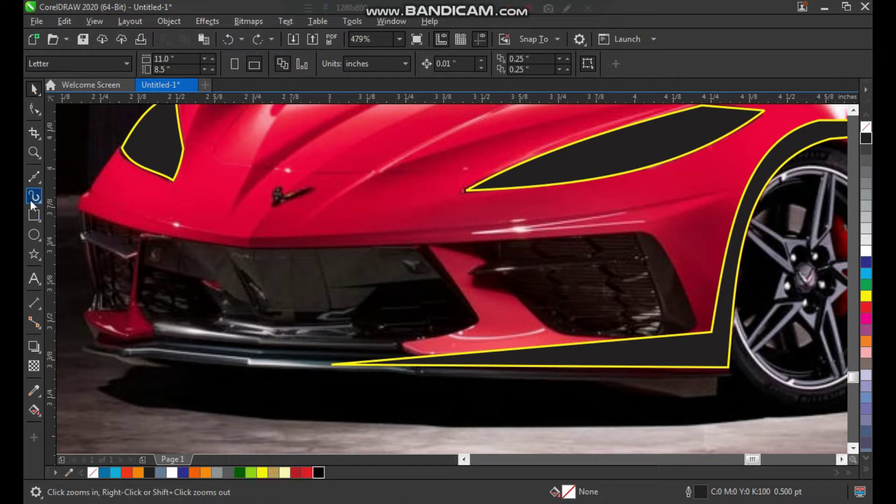
{"action": "left_click", "coordinate": [35, 178]}
{"action": "left_click", "coordinate": [93, 193]}
{"action": "left_click", "coordinate": [653, 211]}
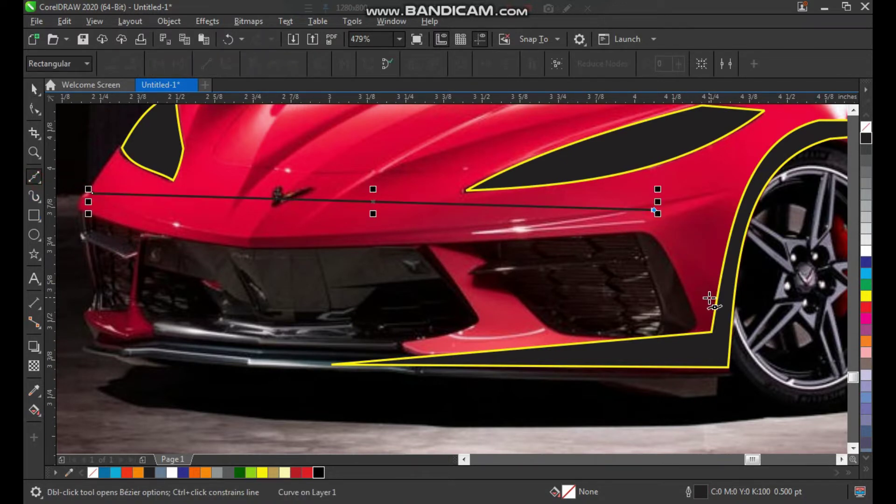
{"action": "left_click", "coordinate": [710, 297]}
{"action": "left_click", "coordinate": [698, 317]}
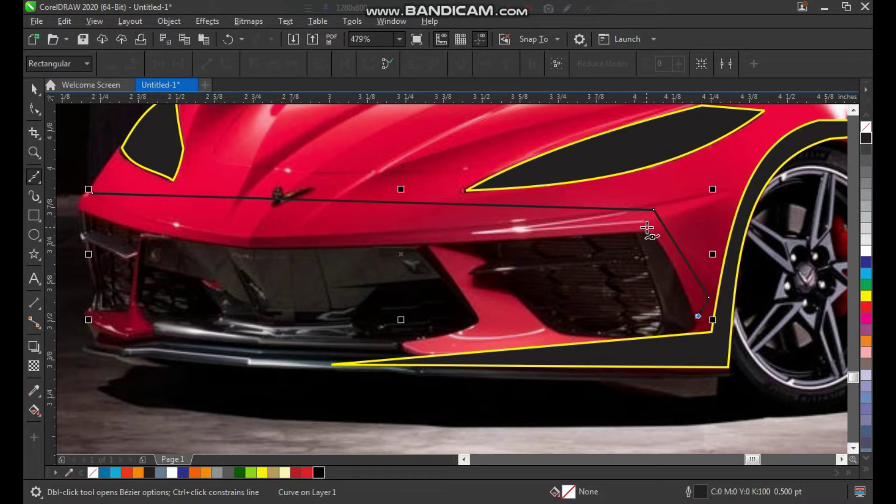
{"action": "left_click", "coordinate": [646, 233]}
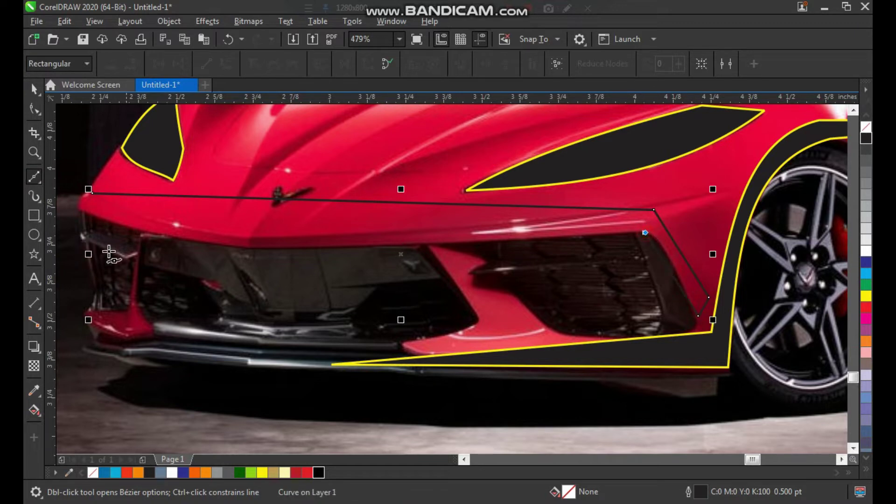
{"action": "left_click", "coordinate": [91, 194]}
{"action": "key", "text": "space"}
Convert the front strip to curves and bow both long edges downward to follow the hood's front edge.
{"action": "key", "text": "F10"}
{"action": "left_click_drag", "start_coordinate": [80, 154], "coordinate": [726, 357]}
{"action": "left_click", "coordinate": [226, 64]}
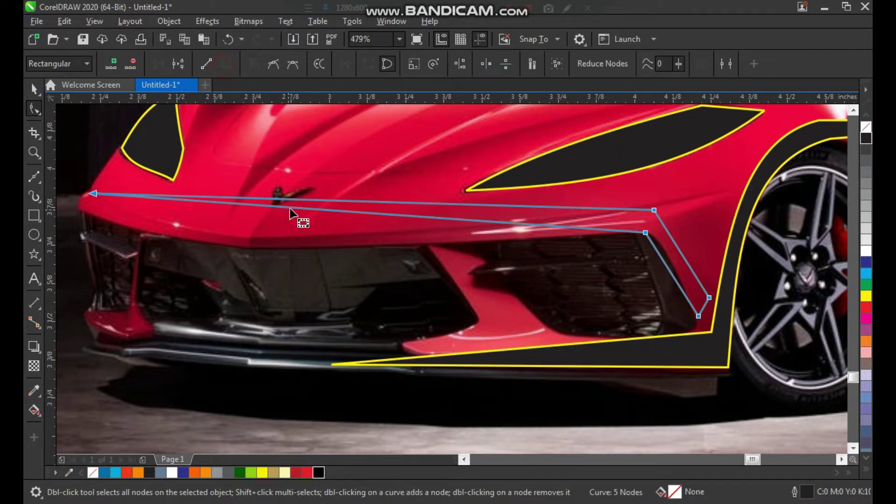
{"action": "left_click_drag", "start_coordinate": [295, 210], "coordinate": [224, 243]}
{"action": "left_click_drag", "start_coordinate": [327, 202], "coordinate": [314, 234]}
Give the strip along the hood's front edge a yellow outline and a black fill.
{"action": "key", "text": "space"}
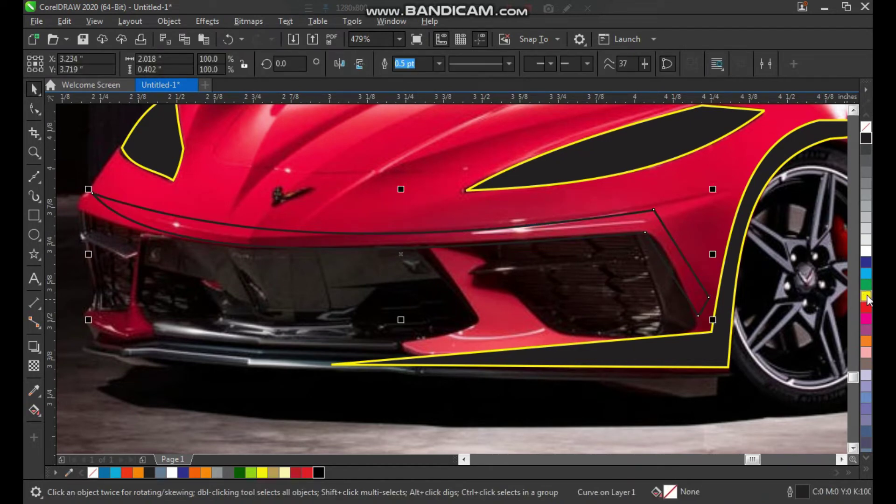
{"action": "right_click", "coordinate": [866, 297]}
{"action": "left_click", "coordinate": [866, 140]}
Draw a closed four-point strip across the center grille, angled down at its near-side end.
{"action": "scroll", "coordinate": [368, 275], "scroll_direction": "down", "scroll_amount": 1}
{"action": "key", "text": "F2"}
{"action": "left_click_drag", "start_coordinate": [157, 168], "coordinate": [566, 370]}
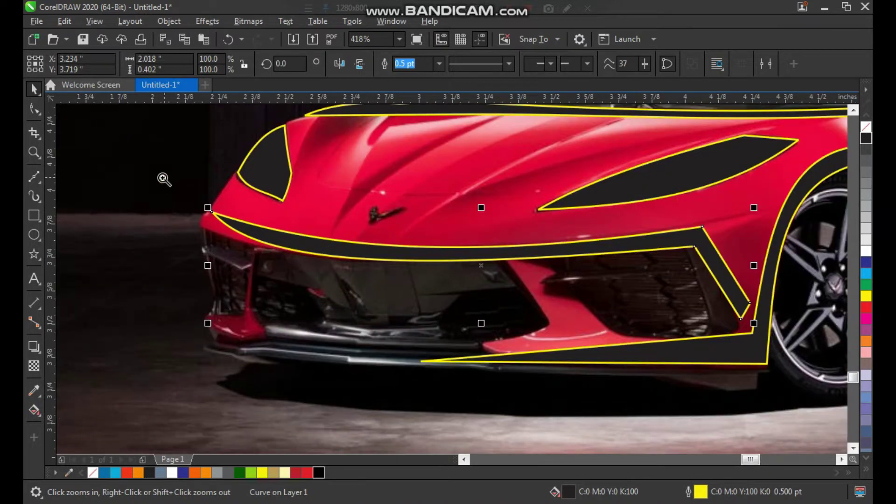
{"action": "left_click_drag", "start_coordinate": [163, 178], "coordinate": [555, 392]}
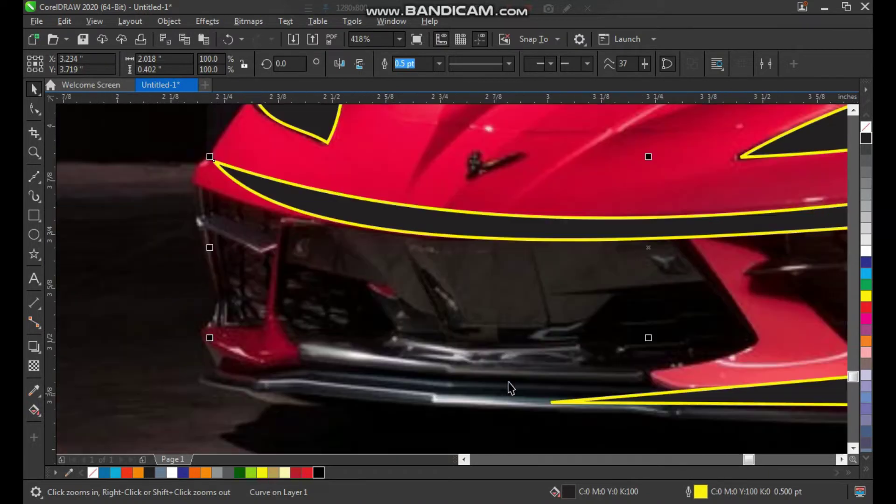
{"action": "left_click", "coordinate": [31, 181]}
{"action": "left_click", "coordinate": [215, 277]}
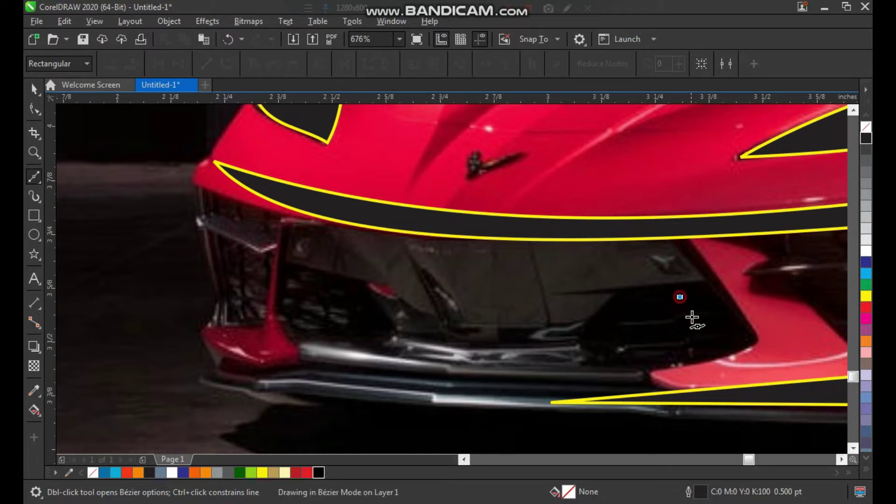
{"action": "left_click", "coordinate": [680, 296]}
{"action": "left_click", "coordinate": [721, 373]}
{"action": "left_click", "coordinate": [664, 318]}
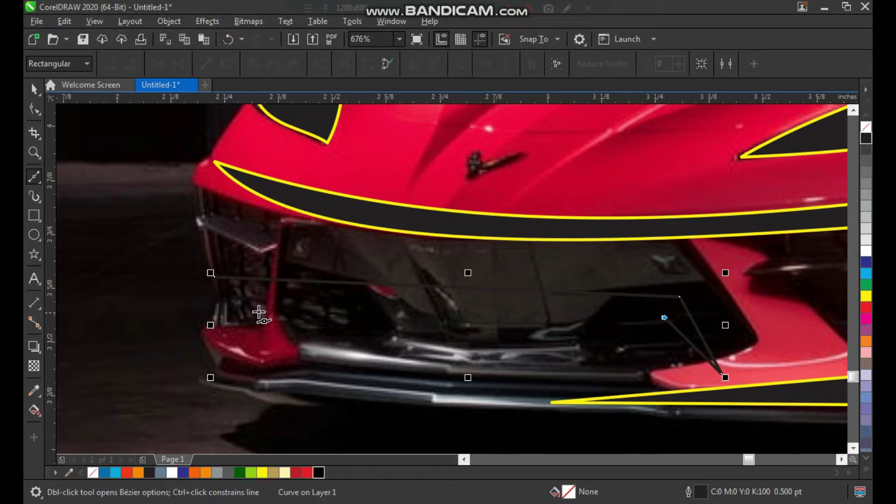
{"action": "left_click", "coordinate": [216, 279]}
Convert the grille strip to curves and bow its long edges slightly downward.
{"action": "key", "text": "space"}
{"action": "key", "text": "F10"}
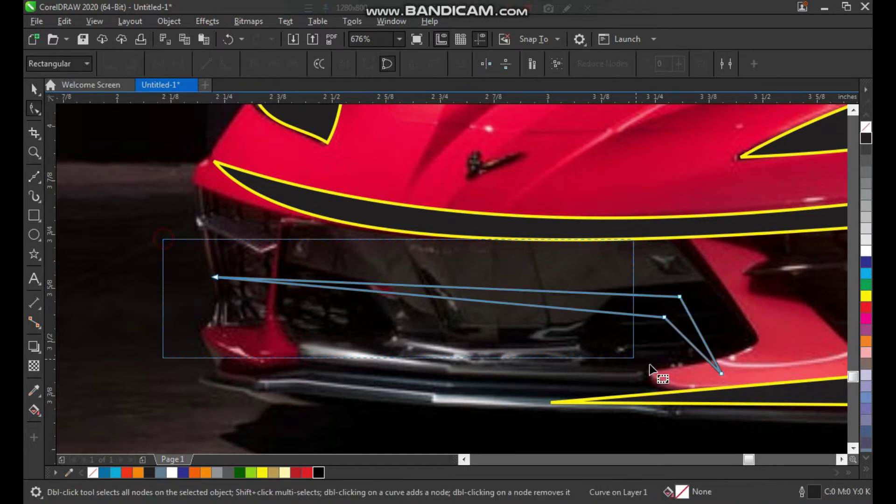
{"action": "left_click", "coordinate": [225, 65]}
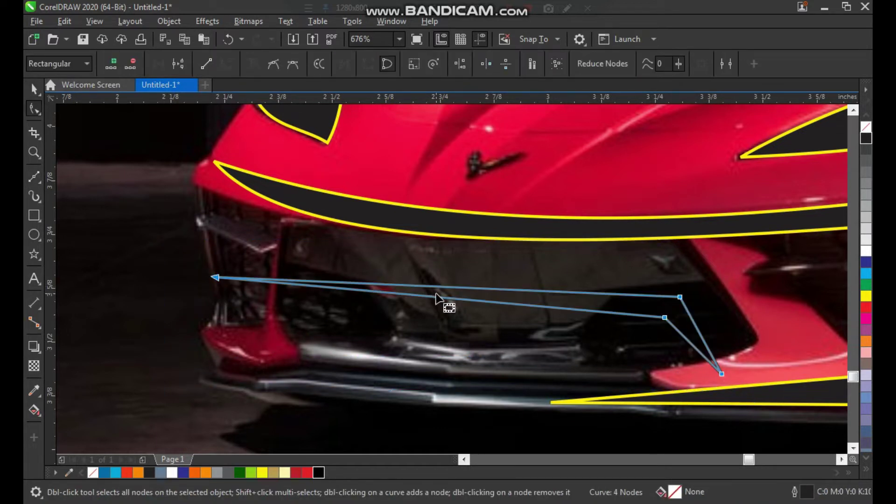
{"action": "mouse_move", "coordinate": [438, 297]}
{"action": "left_mouse_down"}
{"action": "mouse_move", "coordinate": [424, 310]}
{"action": "mouse_move", "coordinate": [441, 295]}
{"action": "left_mouse_up"}
Give the grille strip a yellow outline and a black fill.
{"action": "key", "text": "space"}
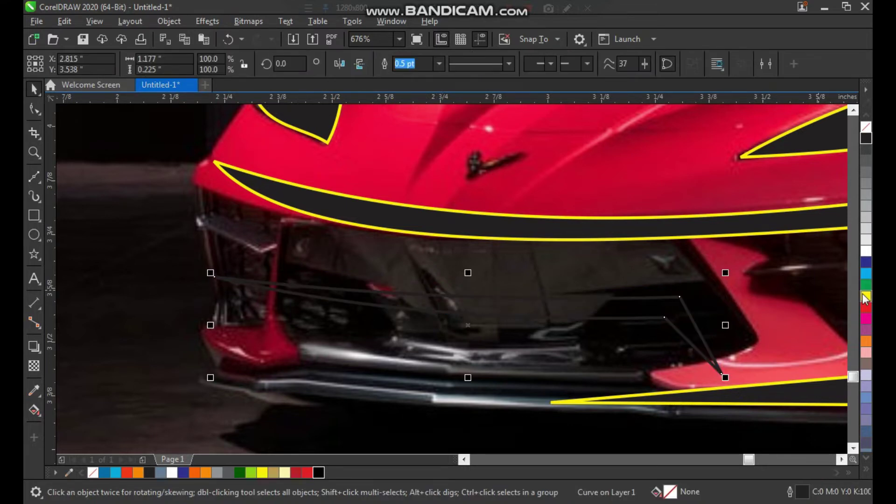
{"action": "right_click", "coordinate": [866, 296]}
{"action": "left_click", "coordinate": [866, 139]}
{"action": "scroll", "coordinate": [252, 261], "scroll_direction": "down", "scroll_amount": 3}
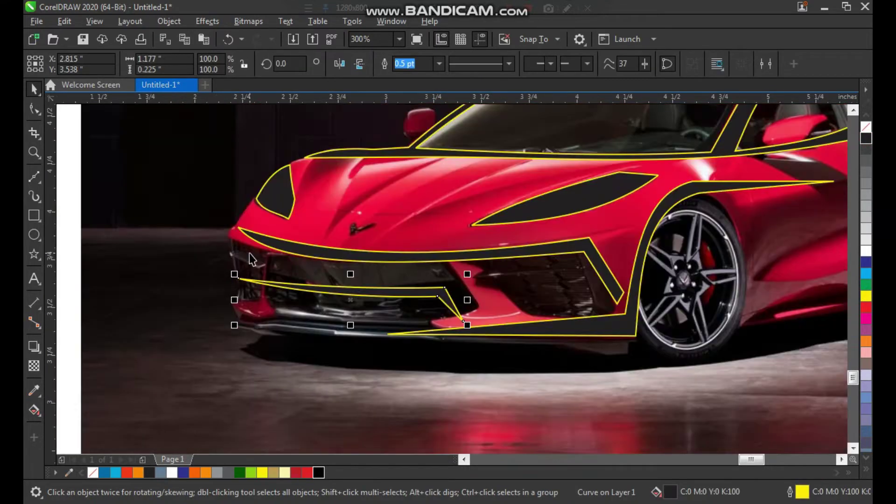
{"action": "key", "text": "F2"}
{"action": "left_click_drag", "start_coordinate": [232, 146], "coordinate": [573, 375]}
{"action": "key", "text": "space"}
{"action": "left_click", "coordinate": [504, 327]}
{"action": "key", "text": "Delete"}
{"action": "left_click", "coordinate": [522, 365]}
{"action": "key", "text": "ctrl+z"}
{"action": "left_click", "coordinate": [620, 299]}
{"action": "key", "text": "space"}
{"action": "left_click_drag", "start_coordinate": [621, 147], "coordinate": [206, 351]}
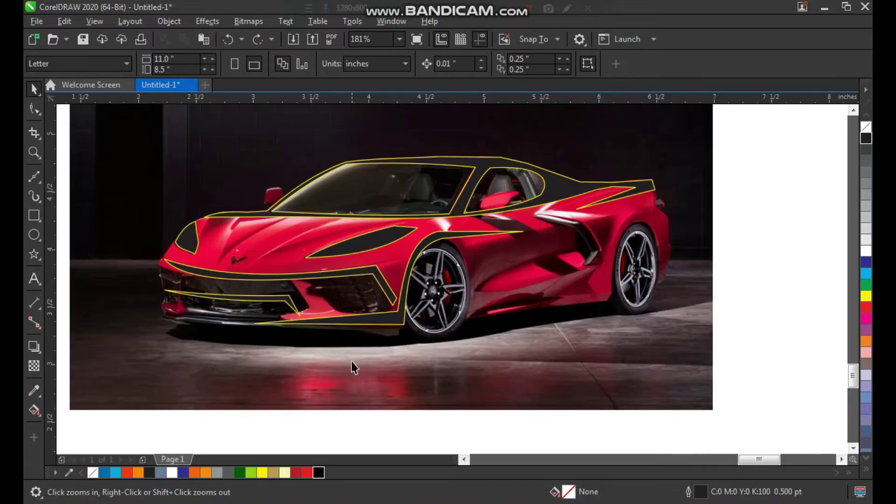
Draw a closed four-point V-shaped outline along the hood crease above the emblem, between the two headlights.
{"action": "key", "text": "F2"}
{"action": "left_click_drag", "start_coordinate": [210, 198], "coordinate": [335, 284]}
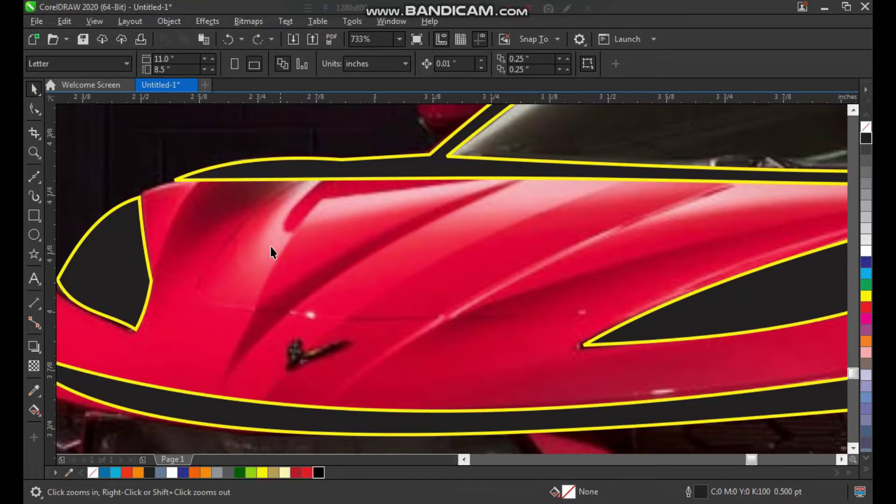
{"action": "left_click", "coordinate": [34, 176]}
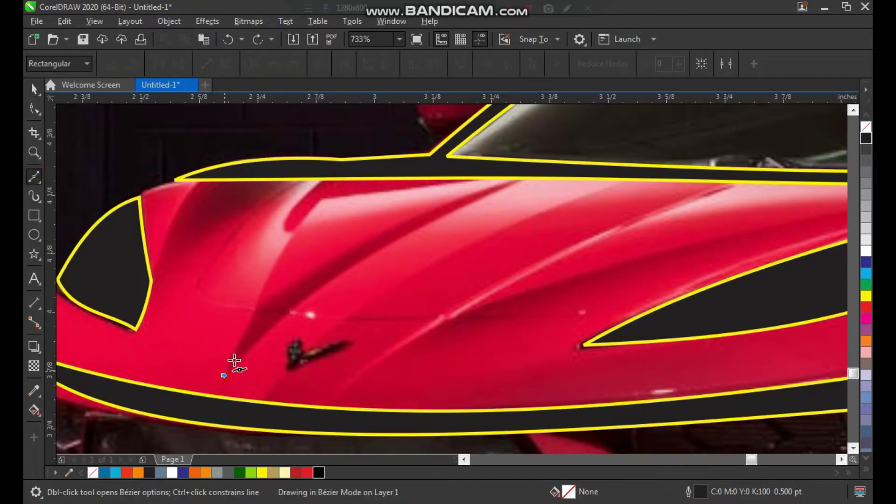
{"action": "left_click", "coordinate": [224, 376]}
{"action": "left_click", "coordinate": [503, 188]}
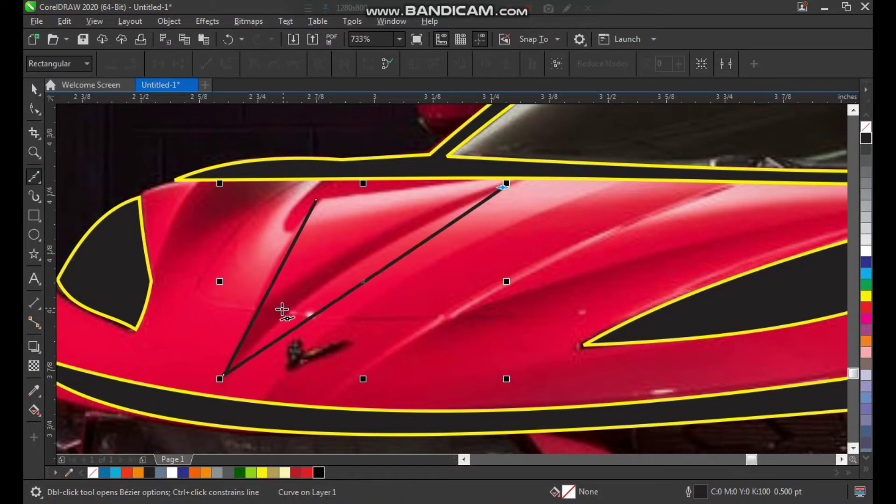
{"action": "left_click", "coordinate": [282, 310]}
{"action": "left_click", "coordinate": [318, 199]}
{"action": "key", "text": "space"}
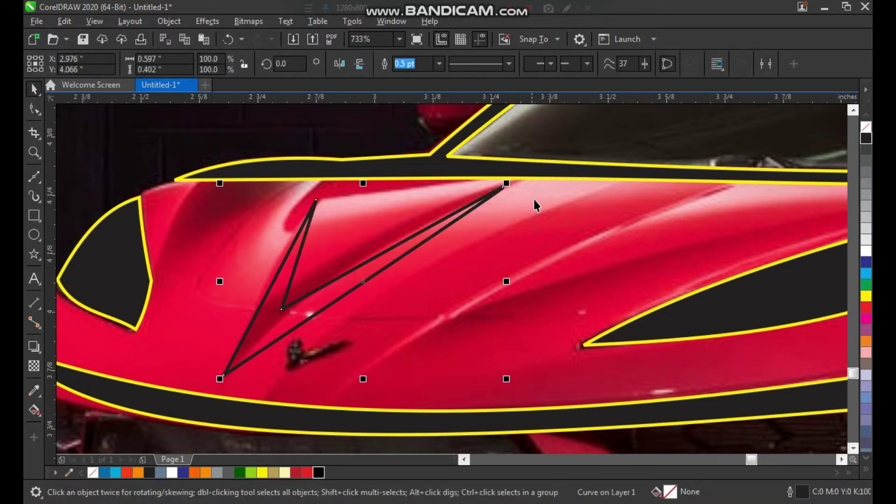
Convert the V-shaped hood outline to curves and bow its two long outer edges to follow the crease.
{"action": "key", "text": "F10"}
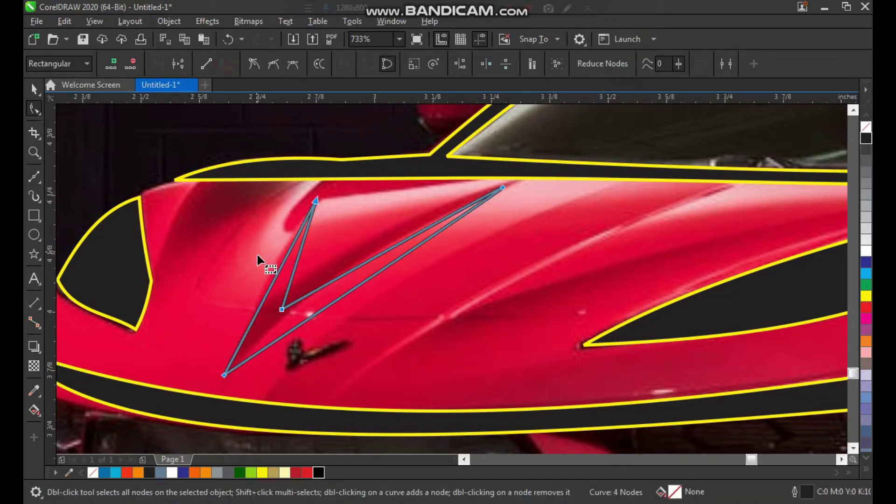
{"action": "left_click_drag", "start_coordinate": [282, 266], "coordinate": [279, 255]}
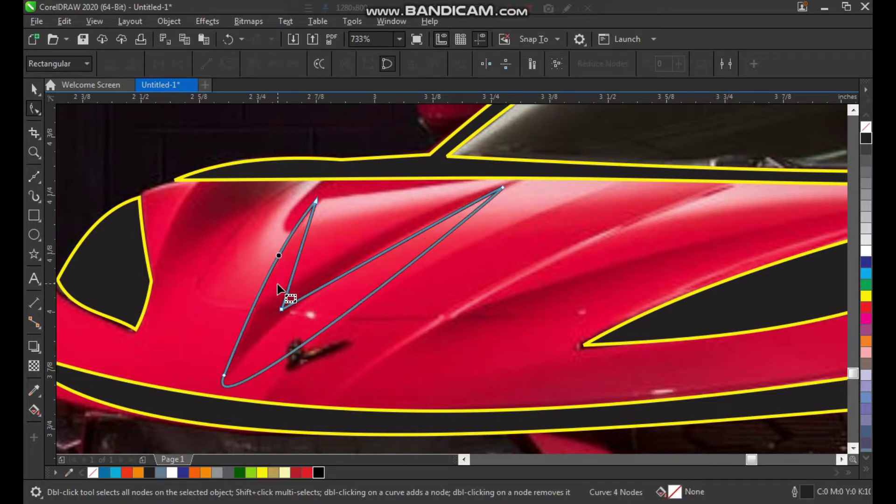
{"action": "key", "text": "ctrl+z"}
{"action": "left_click_drag", "start_coordinate": [523, 153], "coordinate": [199, 383]}
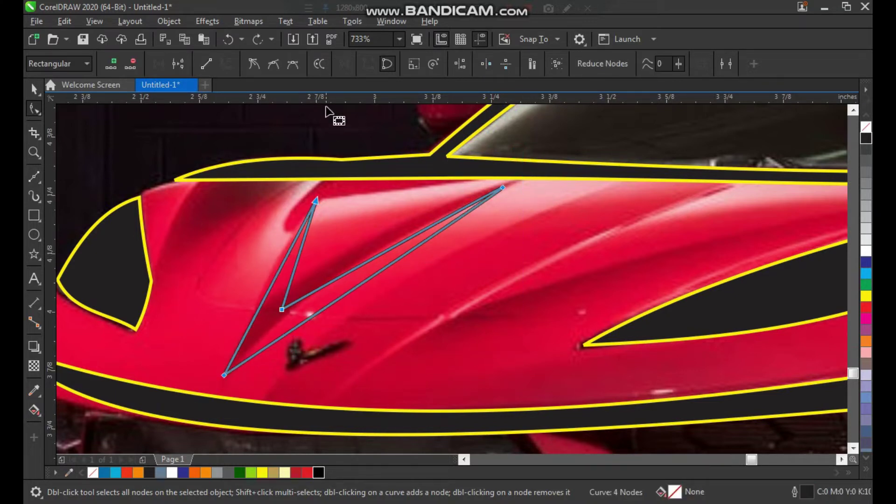
{"action": "left_click", "coordinate": [210, 64]}
{"action": "left_click", "coordinate": [228, 64]}
{"action": "left_click_drag", "start_coordinate": [276, 277], "coordinate": [266, 271]}
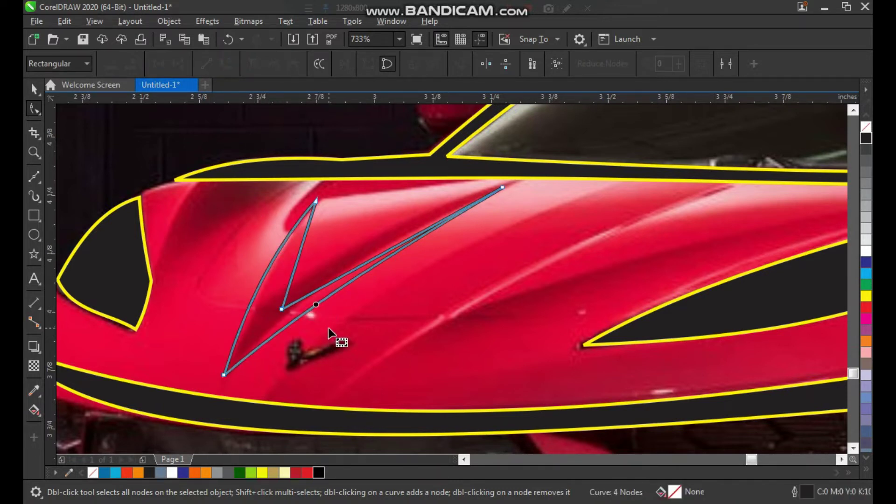
Give the V-shaped hood crease a black fill and a yellow outline.
{"action": "key", "text": "space"}
{"action": "left_click", "coordinate": [867, 141]}
{"action": "right_click", "coordinate": [866, 296]}
{"action": "scroll", "coordinate": [430, 294], "scroll_direction": "down", "scroll_amount": 4}
{"action": "scroll", "coordinate": [411, 280], "scroll_direction": "down", "scroll_amount": 1}
Delete the car photo behind the traced shapes.
{"action": "key", "text": "F2"}
{"action": "left_click_drag", "start_coordinate": [316, 186], "coordinate": [700, 418]}
{"action": "left_click", "coordinate": [611, 340]}
{"action": "key", "text": "Escape"}
{"action": "left_click_drag", "start_coordinate": [731, 161], "coordinate": [216, 398]}
{"action": "key", "text": "space"}
{"action": "left_click", "coordinate": [427, 404]}
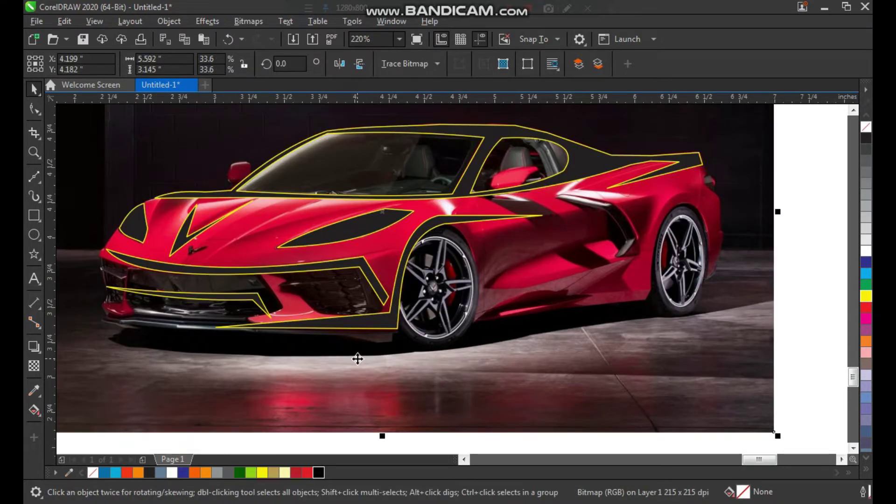
{"action": "key", "text": "Delete"}
{"action": "scroll", "coordinate": [382, 326], "scroll_direction": "down", "scroll_amount": 3}
{"action": "key", "text": "F2"}
{"action": "left_click_drag", "start_coordinate": [240, 177], "coordinate": [574, 369]}
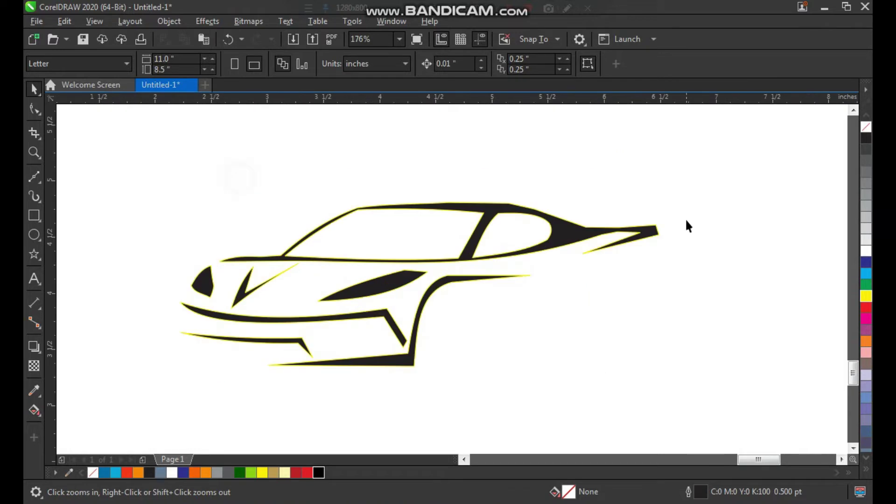
Remove the outline from all traced car shapes and group them.
{"action": "left_click_drag", "start_coordinate": [219, 407], "coordinate": [154, 427]}
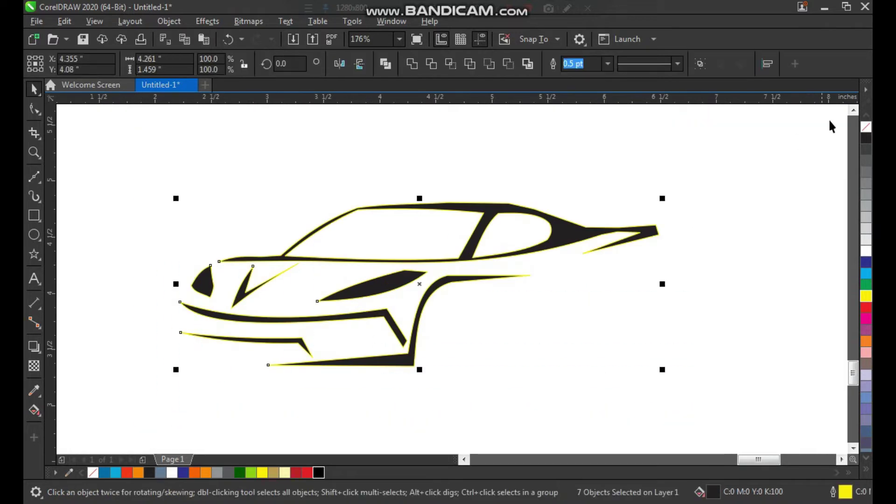
{"action": "right_click", "coordinate": [864, 129]}
{"action": "key", "text": "ctrl+g"}
{"action": "left_click_drag", "start_coordinate": [557, 234], "coordinate": [528, 220]}
{"action": "key", "text": "ctrl+z"}
{"action": "left_click", "coordinate": [557, 318]}
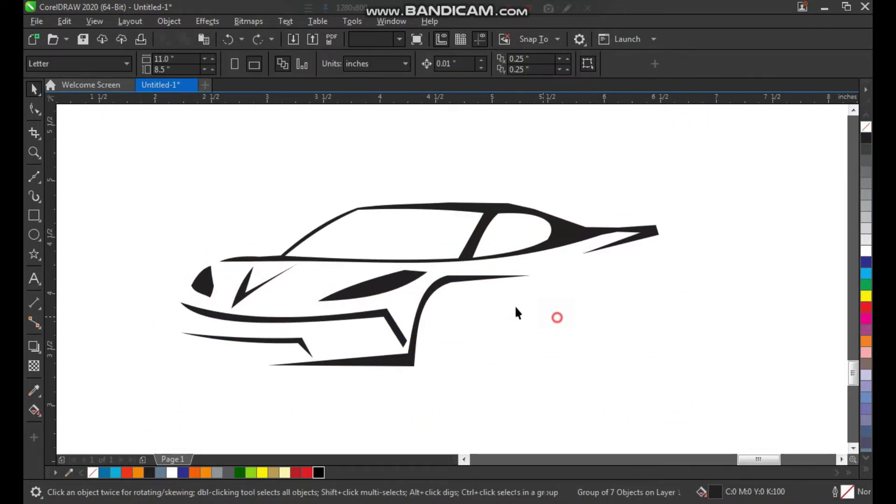
Move the grouped car silhouette up on the page to about X 4.66 in, Y 4.71 in.
{"action": "key", "text": "z"}
{"action": "right_click", "coordinate": [352, 233]}
{"action": "left_click_drag", "start_coordinate": [278, 183], "coordinate": [626, 385]}
{"action": "key", "text": "space"}
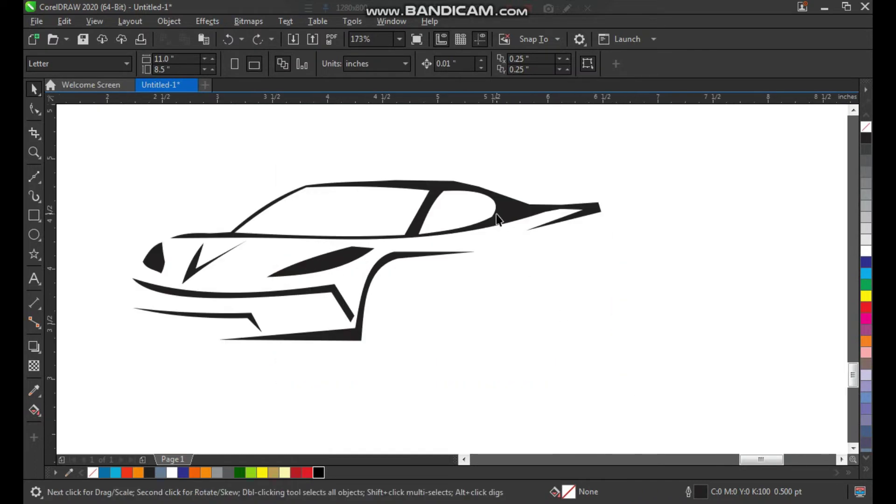
{"action": "left_click_drag", "start_coordinate": [496, 215], "coordinate": [461, 194]}
{"action": "left_click", "coordinate": [476, 246]}
{"action": "key", "text": "F3"}
{"action": "key", "text": "F2"}
{"action": "left_click_drag", "start_coordinate": [313, 158], "coordinate": [665, 400]}
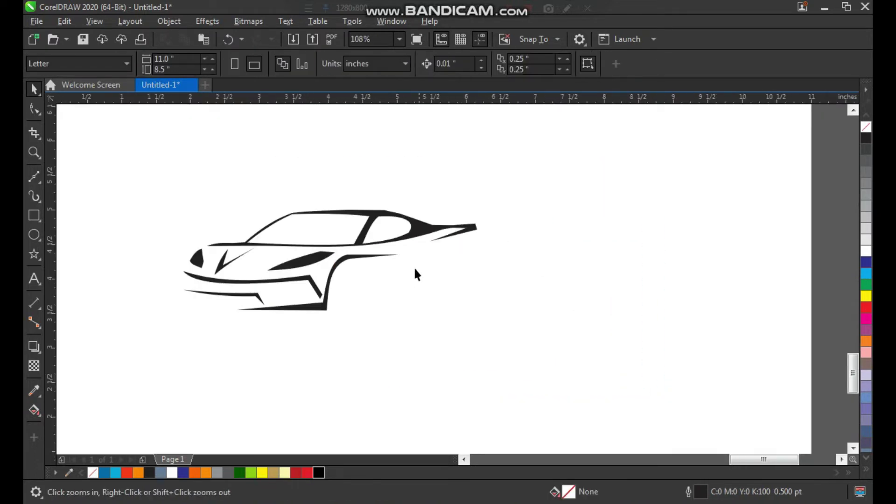
{"action": "key", "text": "space"}
{"action": "left_click_drag", "start_coordinate": [427, 244], "coordinate": [471, 214]}
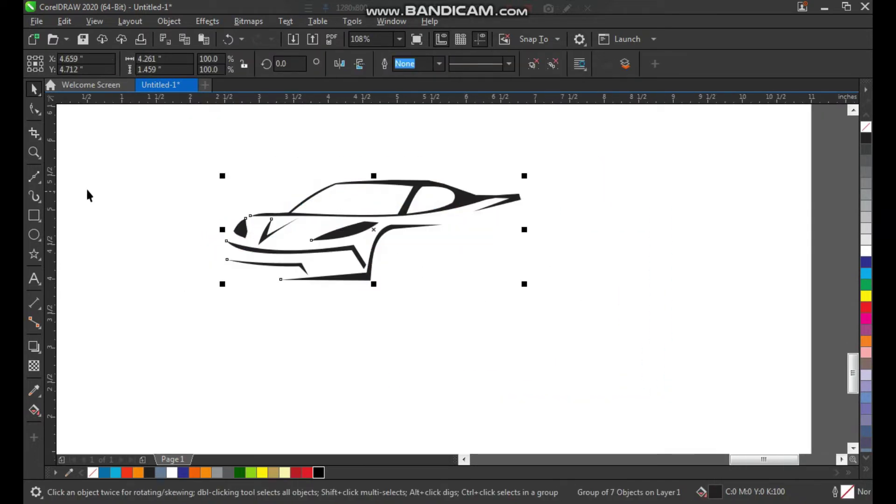
Draw a square about 5.21 in per side around the car silhouette and fill it black.
{"action": "left_click", "coordinate": [34, 215]}
{"action": "left_click_drag", "start_coordinate": [186, 137], "coordinate": [547, 376]}
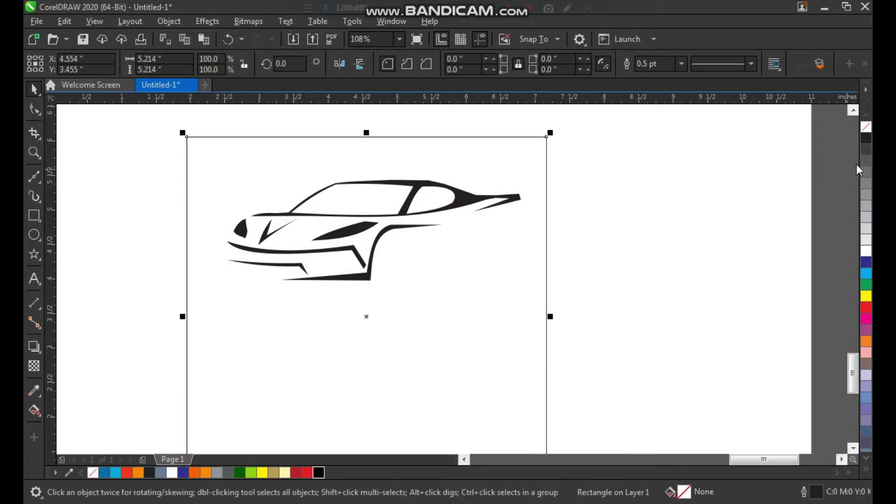
{"action": "left_click", "coordinate": [868, 138]}
{"action": "scroll", "coordinate": [496, 204], "scroll_direction": "down", "scroll_amount": 2}
{"action": "key", "text": "F2"}
{"action": "left_click_drag", "start_coordinate": [588, 136], "coordinate": [327, 338]}
{"action": "left_click", "coordinate": [625, 221]}
Fill the car silhouette white and centre it horizontally and vertically on the black square.
{"action": "left_click_drag", "start_coordinate": [617, 132], "coordinate": [281, 340]}
{"action": "left_click", "coordinate": [864, 254]}
{"action": "left_click", "coordinate": [550, 341], "text": "shift"}
{"action": "key", "text": "c"}
{"action": "key", "text": "e"}
{"action": "left_click", "coordinate": [634, 321]}
Move the black square and the white car together up the page.
{"action": "scroll", "coordinate": [552, 290], "scroll_direction": "down", "scroll_amount": 2}
{"action": "key", "text": "F2"}
{"action": "left_click_drag", "start_coordinate": [405, 198], "coordinate": [584, 380]}
{"action": "key", "text": "space"}
{"action": "left_click_drag", "start_coordinate": [630, 154], "coordinate": [274, 430]}
{"action": "left_click_drag", "start_coordinate": [458, 325], "coordinate": [460, 283]}
{"action": "left_click", "coordinate": [621, 254]}
Draw a circle about 2 in wide beside the black square and place an overlapping copy about 0.8 in to its right.
{"action": "key", "text": "z"}
{"action": "left_click_drag", "start_coordinate": [532, 156], "coordinate": [670, 316]}
{"action": "left_click", "coordinate": [42, 214]}
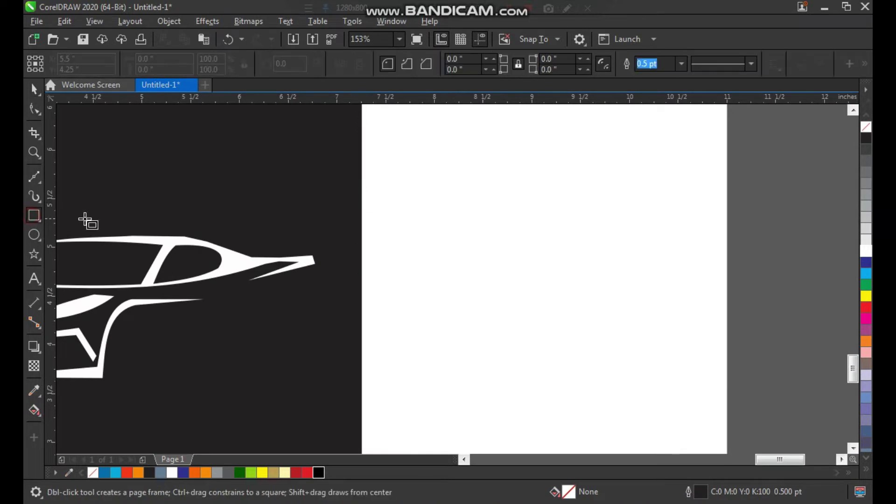
{"action": "left_click", "coordinate": [35, 233]}
{"action": "left_click_drag", "start_coordinate": [417, 180], "coordinate": [614, 377]}
{"action": "key", "text": "space"}
{"action": "left_click_drag", "start_coordinate": [556, 280], "coordinate": [632, 280]}
{"action": "right_click", "coordinate": [632, 280]}
Draw a straight horizontal line across the upper part of both circles, centre it on them and nudge it slightly up.
{"action": "key", "text": "F2"}
{"action": "left_click_drag", "start_coordinate": [403, 173], "coordinate": [705, 367]}
{"action": "left_click", "coordinate": [39, 175]}
{"action": "left_click", "coordinate": [274, 239]}
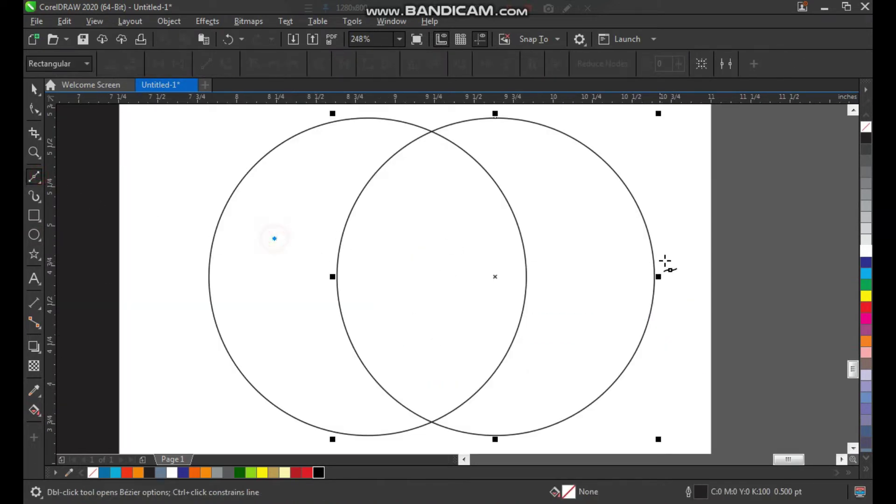
{"action": "left_click", "coordinate": [667, 262], "text": "ctrl"}
{"action": "key", "text": "space"}
{"action": "left_click", "coordinate": [500, 281], "text": "shift"}
{"action": "key", "text": "c"}
{"action": "left_click", "coordinate": [707, 266]}
{"action": "left_click_drag", "start_coordinate": [635, 239], "coordinate": [635, 229]}
{"action": "left_click", "coordinate": [727, 255]}
Create a shield shape by smart-filling the circles' overlap below the line, and move it clear of the circles.
{"action": "left_click", "coordinate": [39, 414]}
{"action": "left_click", "coordinate": [74, 423]}
{"action": "left_click", "coordinate": [421, 299]}
{"action": "key", "text": "space"}
{"action": "scroll", "coordinate": [474, 306], "scroll_direction": "down", "scroll_amount": 3}
{"action": "left_click_drag", "start_coordinate": [464, 303], "coordinate": [413, 387]}
Delete the two circles and the line, and move the shield up to about X 8.93 in, Y 4.10 in.
{"action": "left_click_drag", "start_coordinate": [617, 167], "coordinate": [311, 390]}
{"action": "key", "text": "Delete"}
{"action": "left_click", "coordinate": [406, 371]}
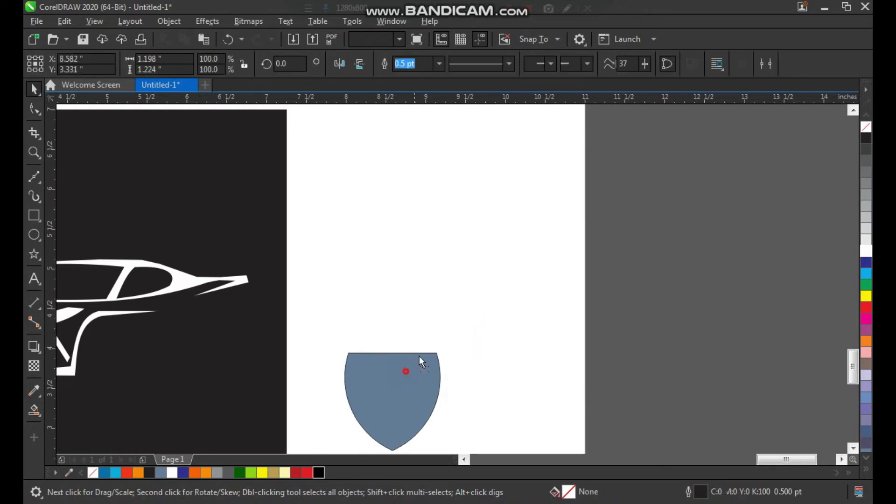
{"action": "left_click_drag", "start_coordinate": [419, 356], "coordinate": [447, 295]}
Remove the shield's fill and set its outline width to 2.0 pt.
{"action": "key", "text": "z"}
{"action": "left_click_drag", "start_coordinate": [464, 370], "coordinate": [516, 403]}
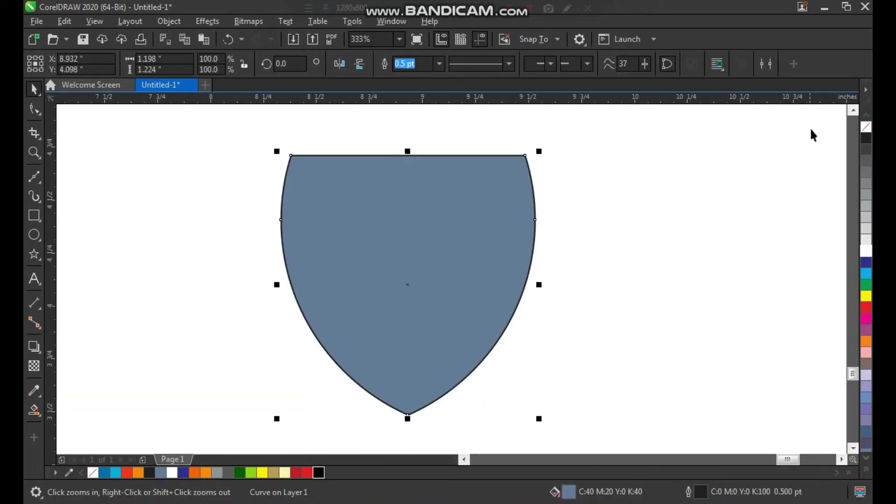
{"action": "left_click", "coordinate": [866, 126]}
{"action": "left_click", "coordinate": [728, 174]}
{"action": "left_click", "coordinate": [418, 232]}
{"action": "left_click", "coordinate": [439, 65]}
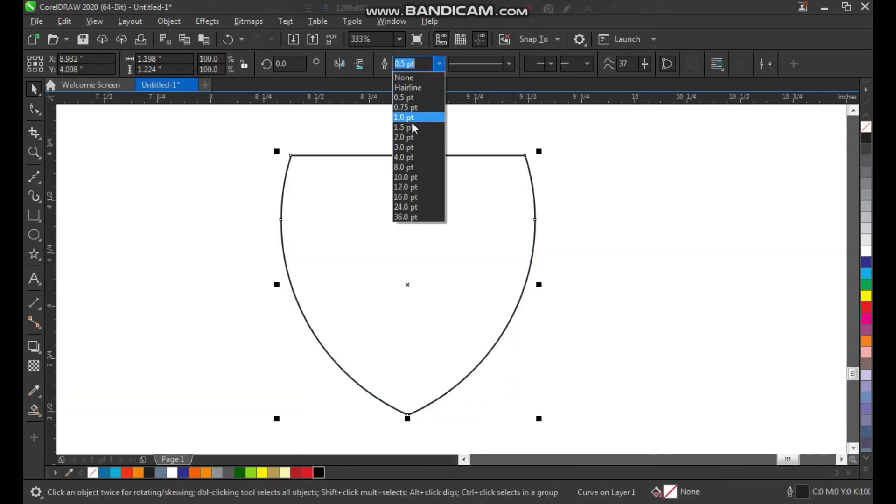
{"action": "left_click", "coordinate": [406, 137]}
Enlarge the shield to about 3.34 by 3.42 in and move the white car left, mostly off the black square.
{"action": "scroll", "coordinate": [402, 230], "scroll_direction": "down", "scroll_amount": 3}
{"action": "key", "text": "F2"}
{"action": "left_click_drag", "start_coordinate": [489, 134], "coordinate": [178, 360]}
{"action": "left_click_drag", "start_coordinate": [612, 320], "coordinate": [692, 403]}
{"action": "scroll", "coordinate": [480, 287], "scroll_direction": "down", "scroll_amount": 2}
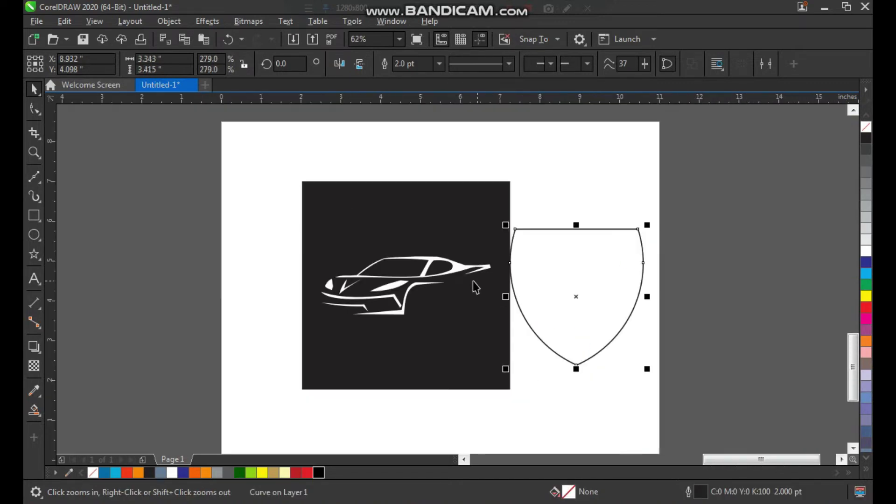
{"action": "left_click_drag", "start_coordinate": [455, 277], "coordinate": [298, 277]}
Give the shield a red outline and centre it horizontally and vertically on the black square.
{"action": "left_click", "coordinate": [582, 258]}
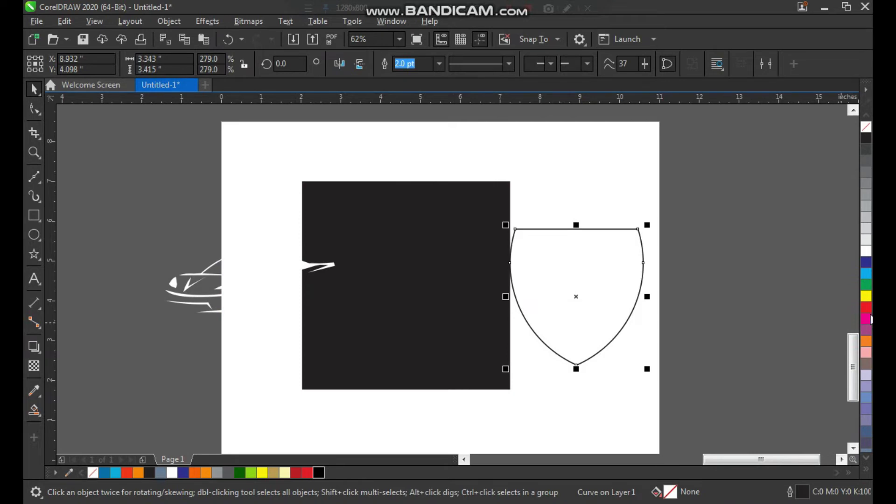
{"action": "right_click", "coordinate": [866, 307]}
{"action": "left_click", "coordinate": [520, 258]}
{"action": "left_click", "coordinate": [530, 272]}
{"action": "left_click", "coordinate": [478, 266], "text": "shift"}
{"action": "key", "text": "c"}
{"action": "key", "text": "e"}
{"action": "left_click", "coordinate": [646, 243]}
Set the red shield's outline width to 8.0 pt.
{"action": "key", "text": "F2"}
{"action": "left_click_drag", "start_coordinate": [558, 185], "coordinate": [314, 367]}
{"action": "left_click", "coordinate": [434, 255]}
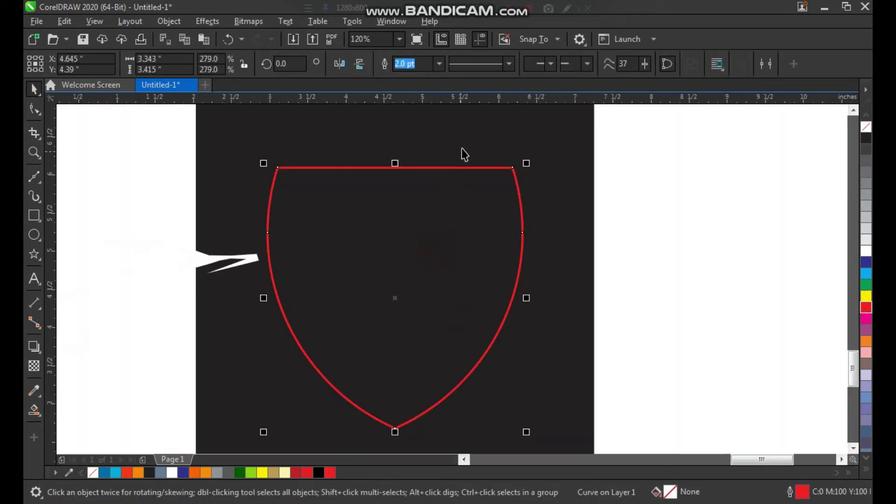
{"action": "left_click", "coordinate": [440, 63]}
{"action": "left_click", "coordinate": [419, 156]}
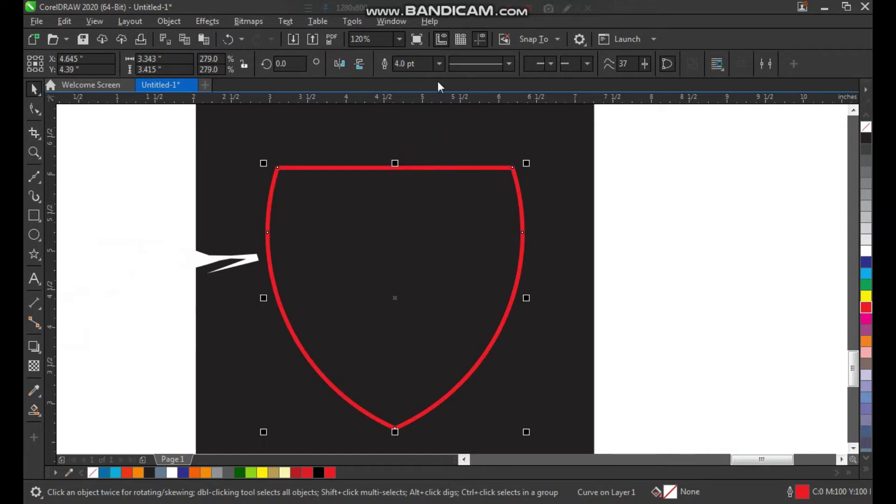
{"action": "left_click", "coordinate": [439, 63]}
{"action": "left_click", "coordinate": [417, 167]}
{"action": "left_click", "coordinate": [613, 179]}
{"action": "left_click_drag", "start_coordinate": [481, 216], "coordinate": [493, 222]}
{"action": "key", "text": "ctrl+z"}
Create a smaller concentric copy of the red shield inside it, leaving a narrow gap between the outlines.
{"action": "scroll", "coordinate": [392, 262], "scroll_direction": "down", "scroll_amount": 2}
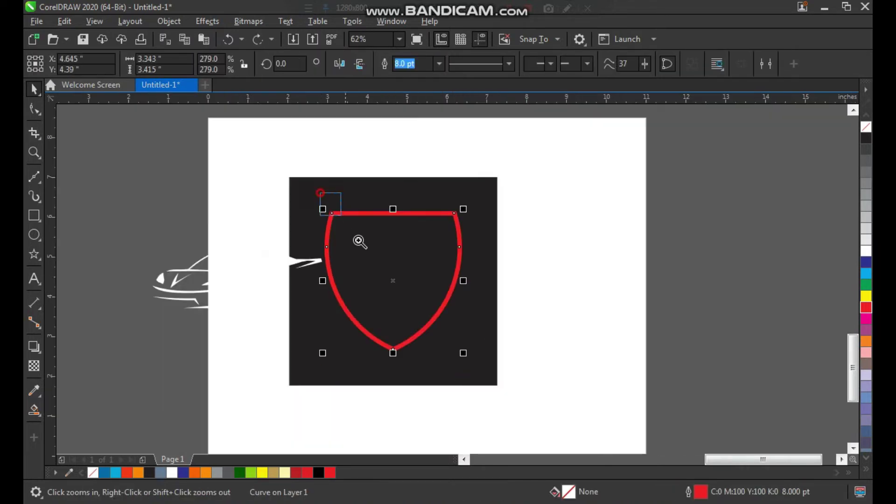
{"action": "scroll", "coordinate": [379, 288], "scroll_direction": "up", "scroll_amount": 2}
{"action": "left_click_drag", "start_coordinate": [537, 140], "coordinate": [517, 161]}
{"action": "right_click", "coordinate": [516, 161]}
Convert the outer shield's outline to an object.
{"action": "left_click", "coordinate": [493, 148]}
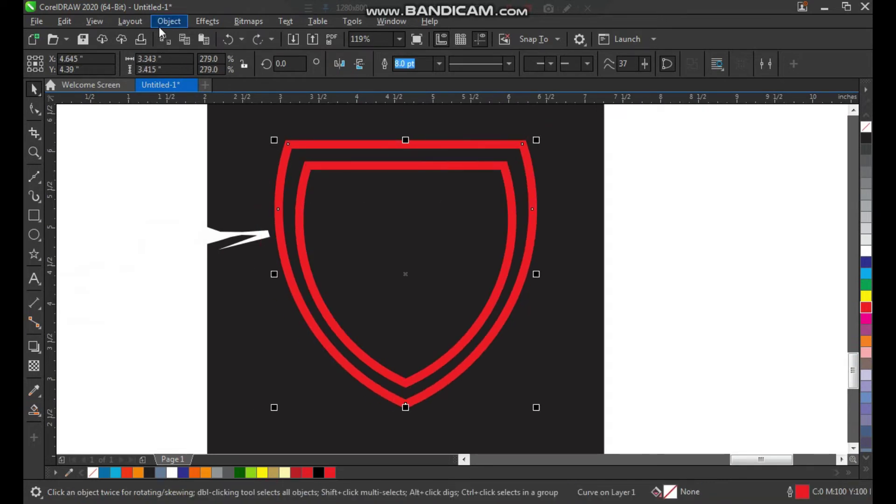
{"action": "left_click", "coordinate": [164, 22]}
{"action": "left_click", "coordinate": [270, 377]}
{"action": "left_click", "coordinate": [667, 243]}
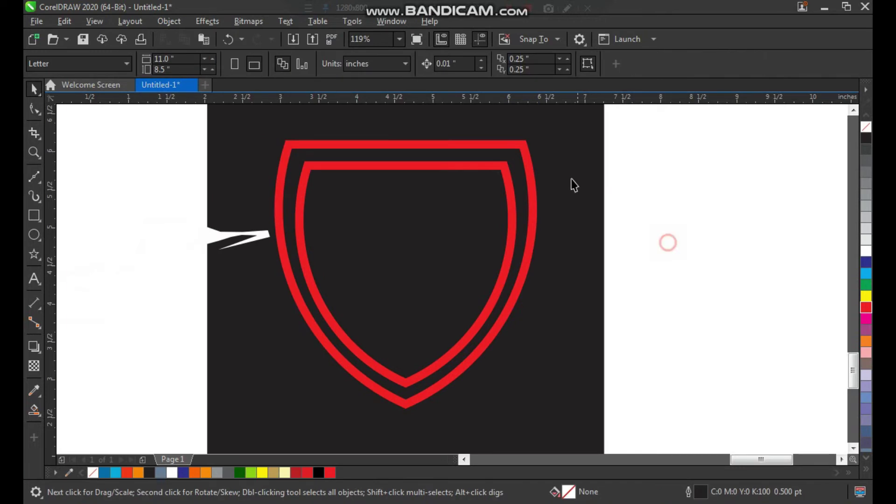
{"action": "left_click_drag", "start_coordinate": [524, 175], "coordinate": [539, 177]}
{"action": "key", "text": "ctrl+z"}
Apply a linear fountain fill to the outer shield frame, from dark red at the lower right to red at the upper left.
{"action": "key", "text": "F3"}
{"action": "key", "text": "F2"}
{"action": "mouse_move", "coordinate": [560, 143]}
{"action": "left_mouse_down"}
{"action": "mouse_move", "coordinate": [428, 316]}
{"action": "mouse_move", "coordinate": [363, 343]}
{"action": "left_mouse_up"}
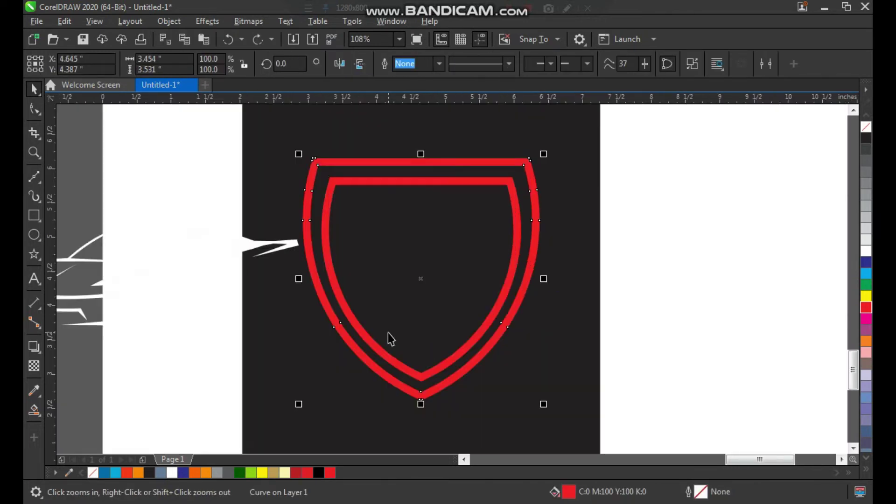
{"action": "left_click", "coordinate": [37, 415]}
{"action": "left_click", "coordinate": [94, 412]}
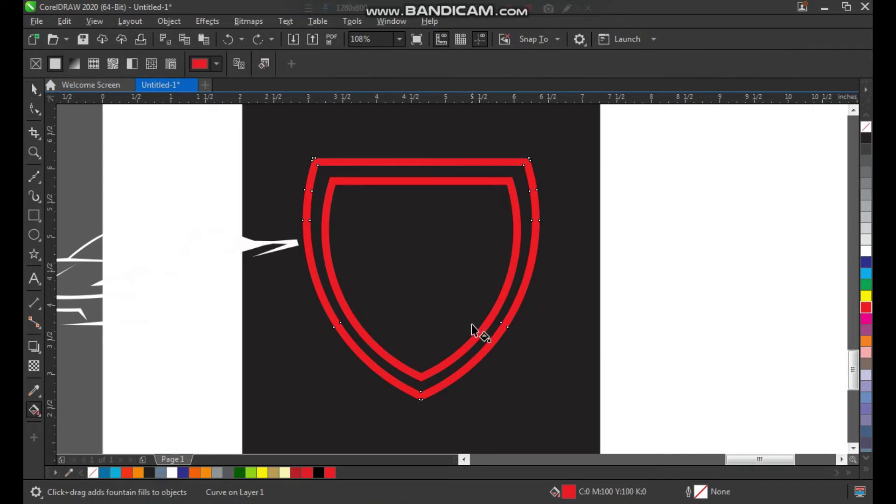
{"action": "left_click_drag", "start_coordinate": [458, 292], "coordinate": [328, 164]}
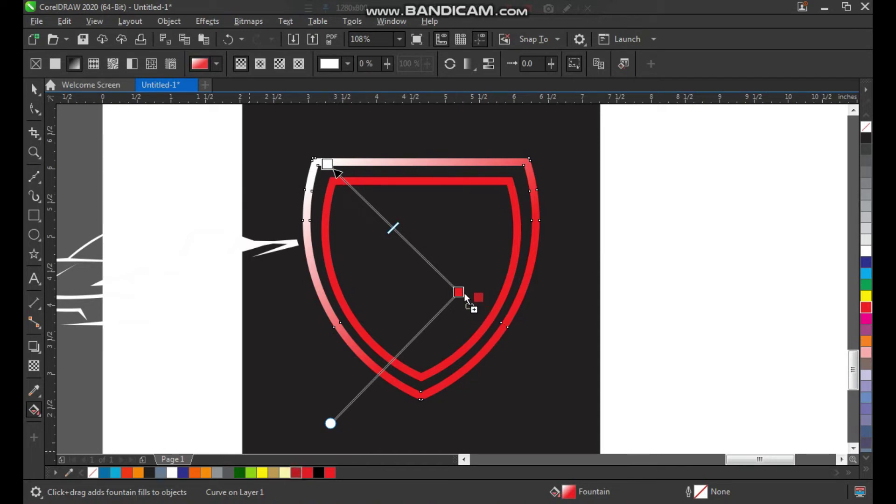
{"action": "left_click_drag", "start_coordinate": [458, 292], "coordinate": [459, 292]}
{"action": "left_click_drag", "start_coordinate": [309, 476], "coordinate": [328, 164]}
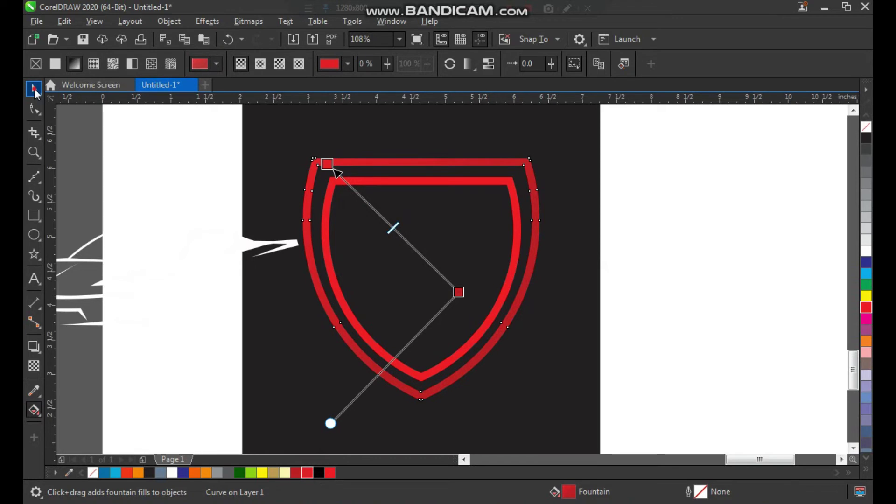
Set the inner shield's outline width to 1.0 pt.
{"action": "left_click", "coordinate": [35, 89]}
{"action": "left_click", "coordinate": [651, 219]}
{"action": "left_click_drag", "start_coordinate": [509, 181], "coordinate": [529, 185]}
{"action": "key", "text": "ctrl+z"}
{"action": "key", "text": "F2"}
{"action": "left_click_drag", "start_coordinate": [278, 143], "coordinate": [601, 373]}
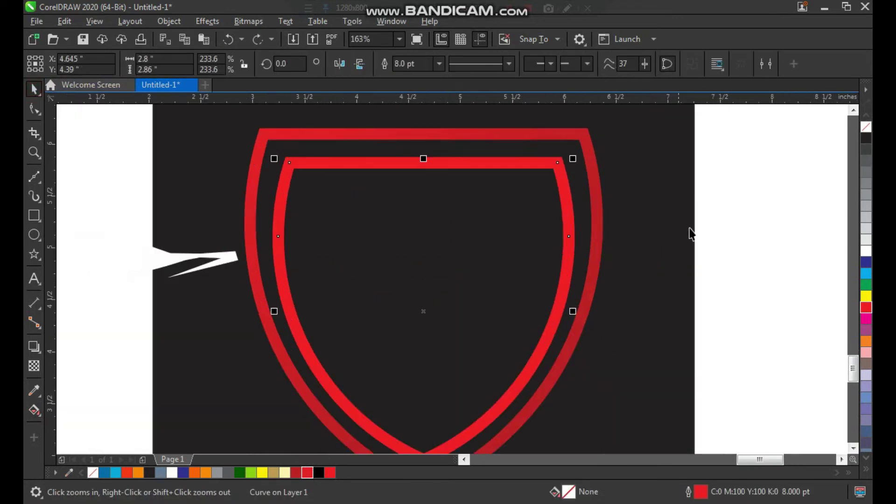
{"action": "left_click", "coordinate": [439, 63]}
{"action": "left_click", "coordinate": [404, 117]}
Duplicate the thin inner shield outline, offsetting the copy slightly down and to the right.
{"action": "left_click_drag", "start_coordinate": [471, 230], "coordinate": [472, 234]}
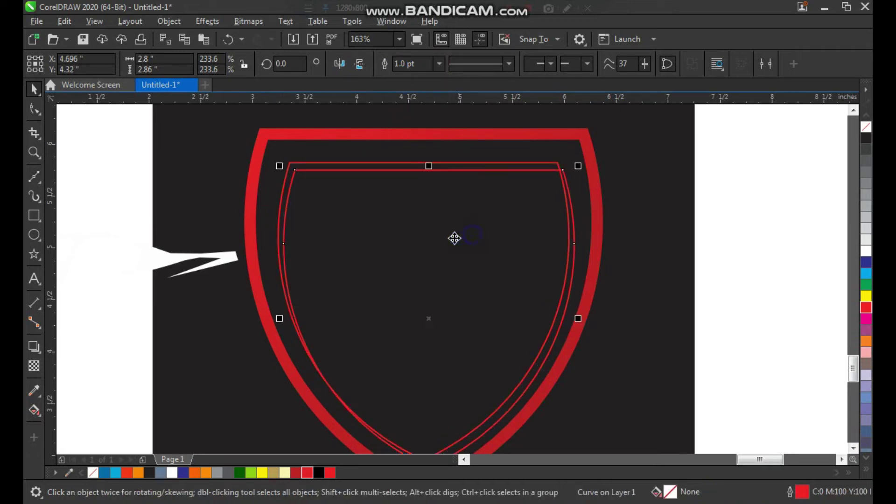
{"action": "scroll", "coordinate": [402, 216], "scroll_direction": "down", "scroll_amount": 2}
{"action": "key", "text": "F2"}
{"action": "left_click_drag", "start_coordinate": [334, 167], "coordinate": [522, 347]}
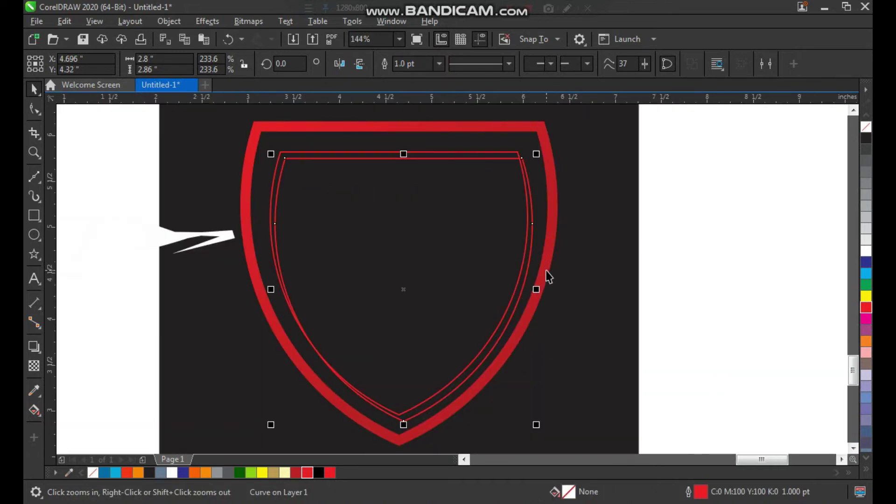
{"action": "left_click_drag", "start_coordinate": [374, 184], "coordinate": [397, 189]}
{"action": "key", "text": "ctrl+z"}
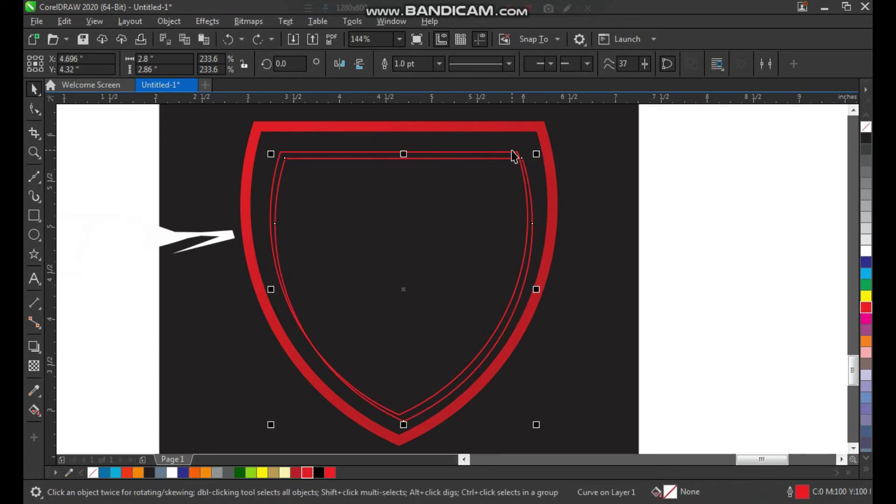
Trim the original inner shield with its offset copy and delete the copy, leaving a tapered strip along the upper and left edges.
{"action": "left_click", "coordinate": [499, 152], "text": "shift"}
{"action": "left_click", "coordinate": [432, 66]}
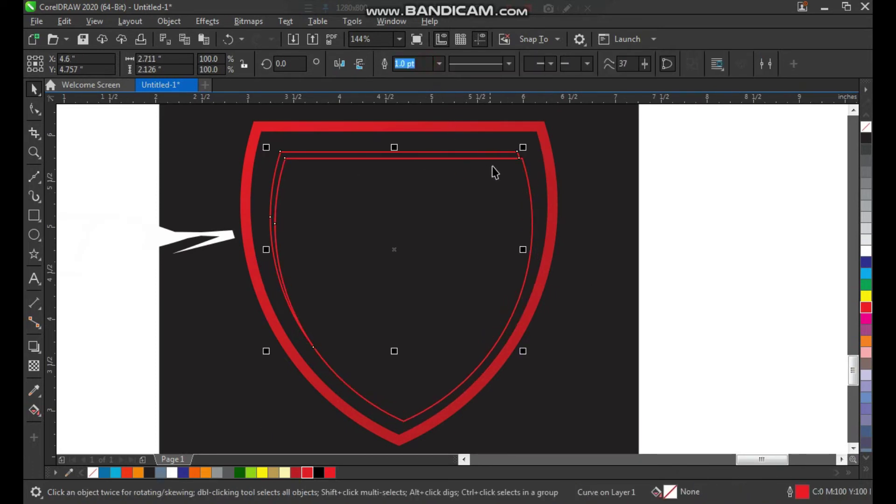
{"action": "left_click", "coordinate": [478, 230]}
{"action": "key", "text": "Delete"}
Move the tapered strip slightly up and left, closer to the outer frame's upper-left corner.
{"action": "left_click_drag", "start_coordinate": [483, 157], "coordinate": [472, 150]}
{"action": "key", "text": "z"}
{"action": "left_click_drag", "start_coordinate": [252, 139], "coordinate": [329, 210]}
{"action": "left_click_drag", "start_coordinate": [405, 198], "coordinate": [405, 191]}
{"action": "scroll", "coordinate": [359, 189], "scroll_direction": "down", "scroll_amount": 2}
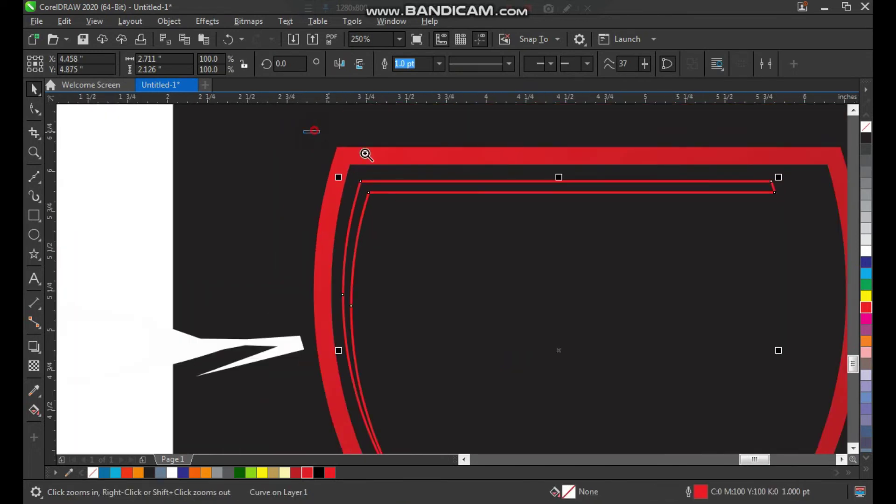
Copy the outer frame's fill properties to the tapered inner strip and remove the strip's outline.
{"action": "scroll", "coordinate": [366, 155], "scroll_direction": "up", "scroll_amount": 2}
{"action": "left_click", "coordinate": [94, 20]}
{"action": "mouse_move", "coordinate": [65, 21]}
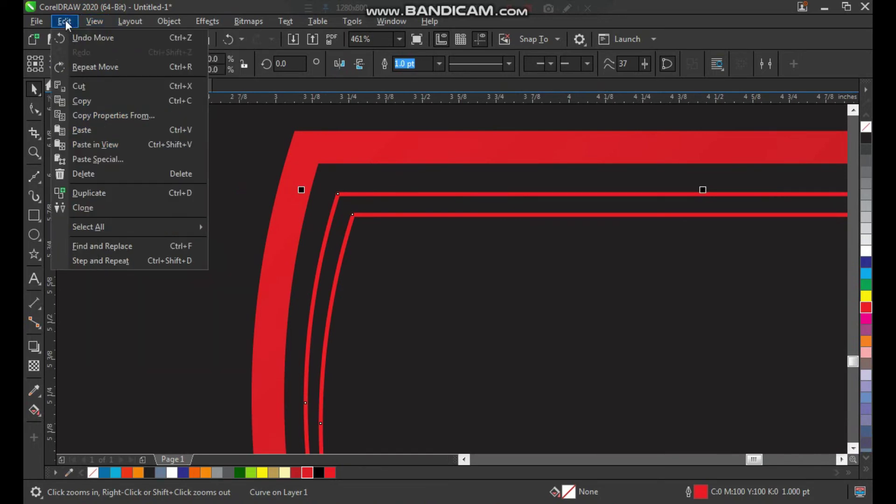
{"action": "left_click", "coordinate": [148, 119]}
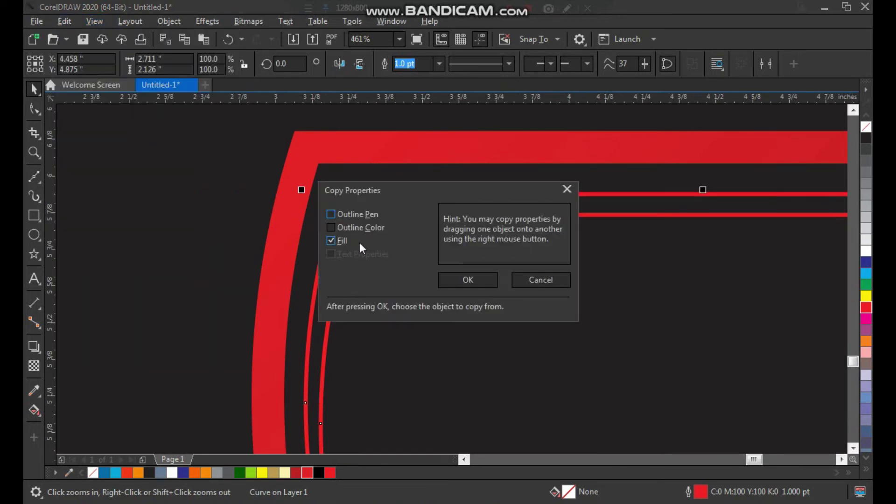
{"action": "left_click", "coordinate": [444, 279]}
{"action": "left_click", "coordinate": [456, 153]}
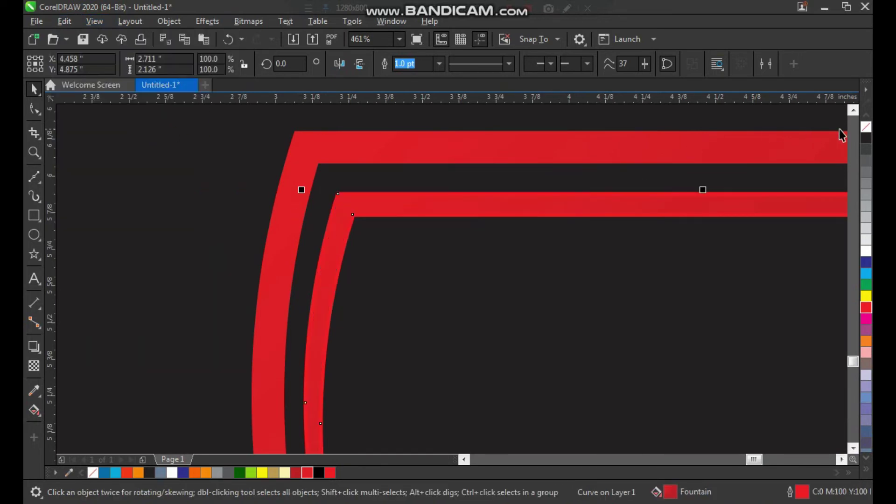
{"action": "right_click", "coordinate": [865, 129]}
{"action": "scroll", "coordinate": [367, 205], "scroll_direction": "down", "scroll_amount": 3}
{"action": "left_click", "coordinate": [534, 188]}
Move the white car group onto the shield so it spans the frame, and raise it to about mid-height.
{"action": "key", "text": "F2"}
{"action": "left_click_drag", "start_coordinate": [580, 154], "coordinate": [332, 321]}
{"action": "key", "text": "space"}
{"action": "left_click_drag", "start_coordinate": [296, 273], "coordinate": [567, 265]}
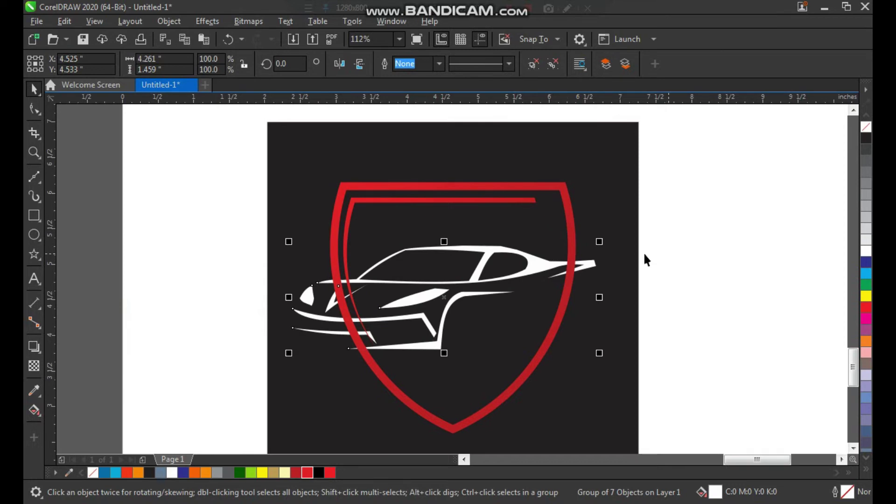
{"action": "left_click_drag", "start_coordinate": [550, 270], "coordinate": [550, 257]}
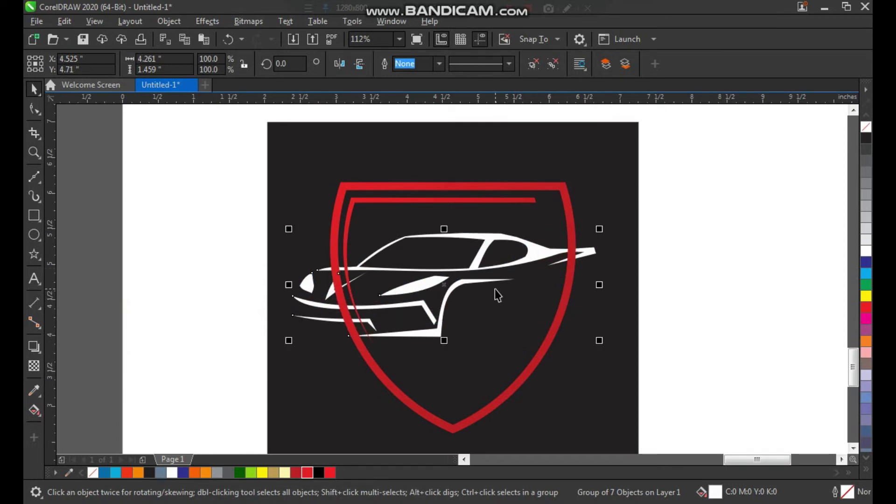
{"action": "left_click_drag", "start_coordinate": [503, 265], "coordinate": [503, 256]}
{"action": "left_click", "coordinate": [693, 267]}
Weld the tapered inner strip and the outer shield frame into one curve.
{"action": "scroll", "coordinate": [514, 281], "scroll_direction": "down", "scroll_amount": 2}
{"action": "key", "text": "F2"}
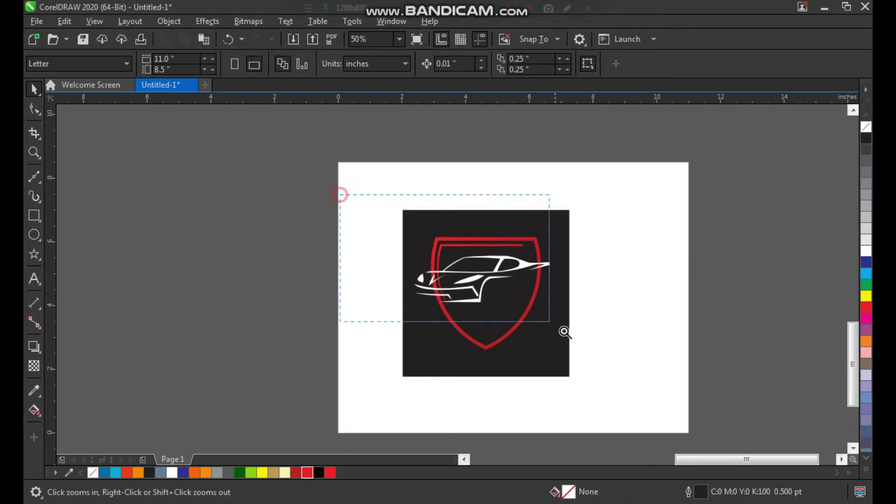
{"action": "left_click_drag", "start_coordinate": [530, 312], "coordinate": [648, 376]}
{"action": "left_click_drag", "start_coordinate": [292, 154], "coordinate": [650, 412]}
{"action": "left_click", "coordinate": [454, 168]}
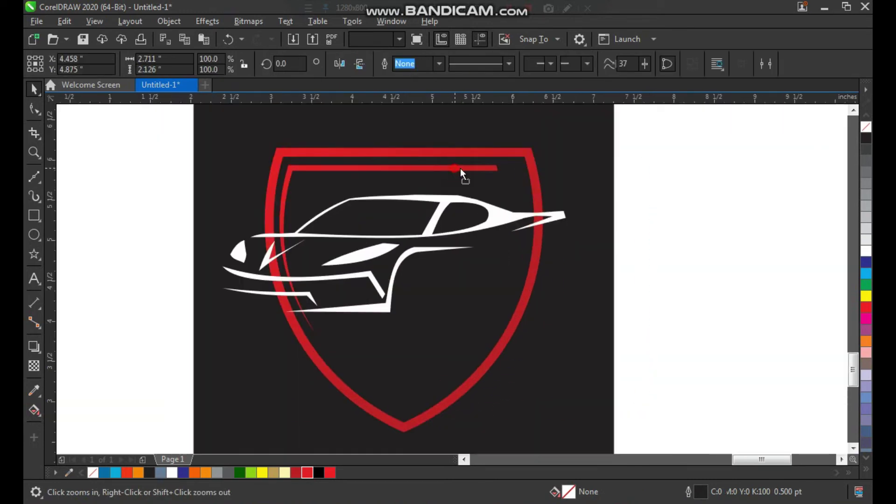
{"action": "left_click", "coordinate": [438, 154], "text": "shift"}
{"action": "left_click", "coordinate": [411, 65]}
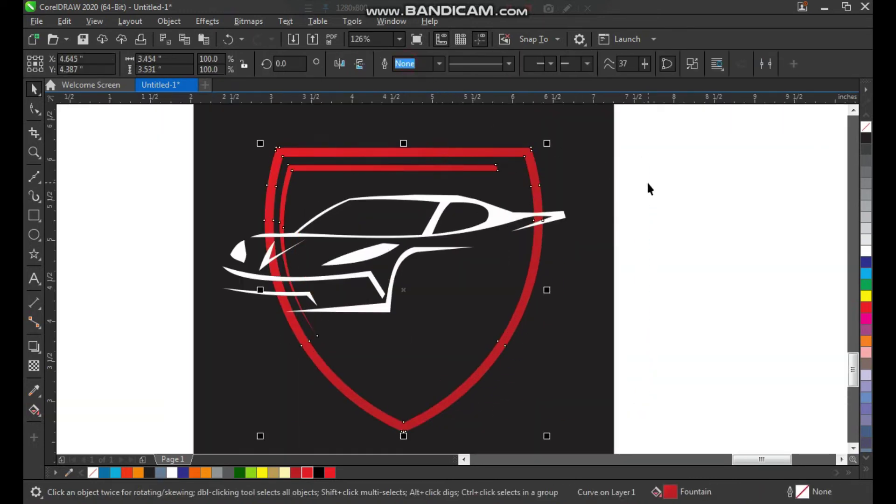
{"action": "left_click", "coordinate": [645, 181]}
Draw a closed straight-sided shape around the car's front, covering the shield's left side where the car crosses it.
{"action": "key", "text": "z"}
{"action": "left_click_drag", "start_coordinate": [220, 204], "coordinate": [455, 380]}
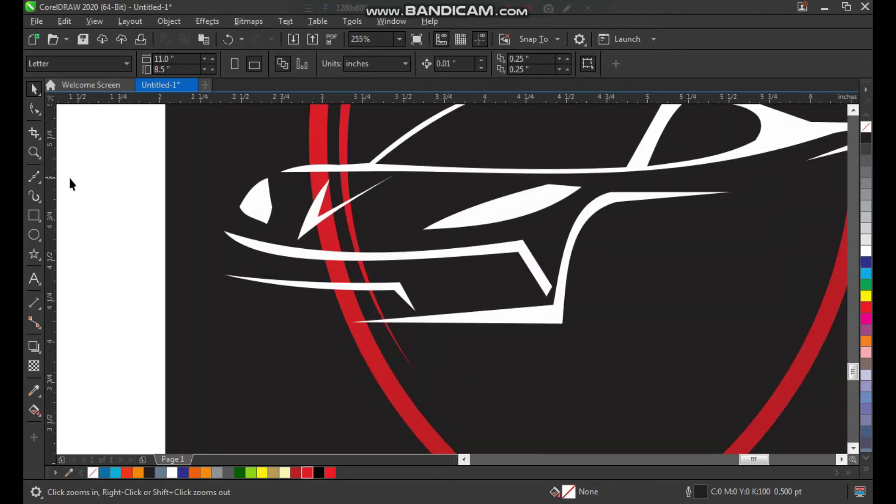
{"action": "left_click", "coordinate": [35, 178]}
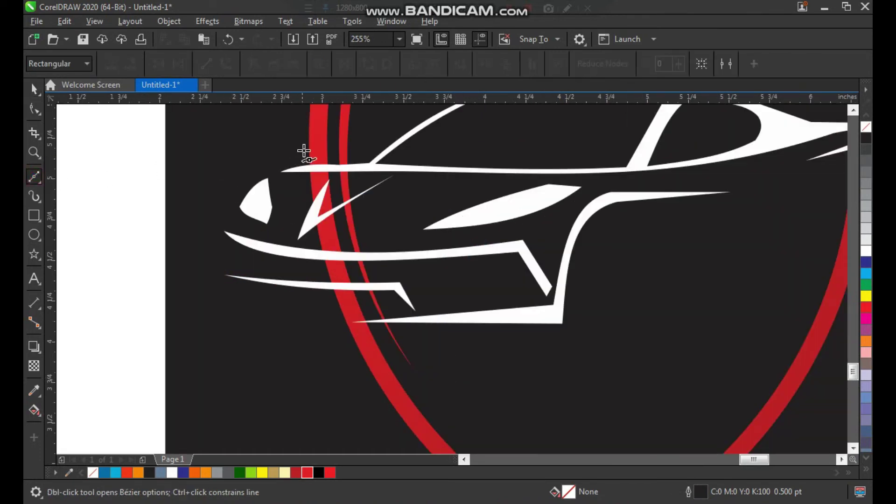
{"action": "left_click", "coordinate": [352, 148]}
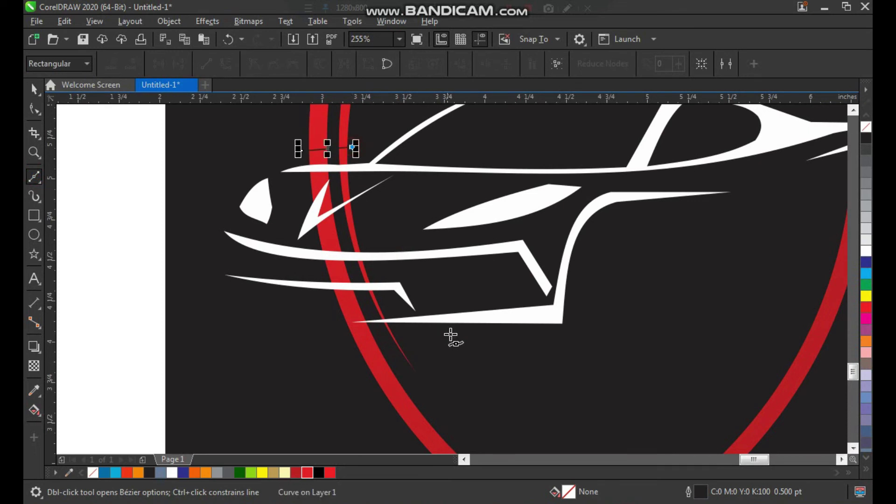
{"action": "left_click", "coordinate": [407, 334]}
{"action": "left_click", "coordinate": [333, 343]}
{"action": "left_click", "coordinate": [200, 309]}
{"action": "left_click", "coordinate": [174, 239]}
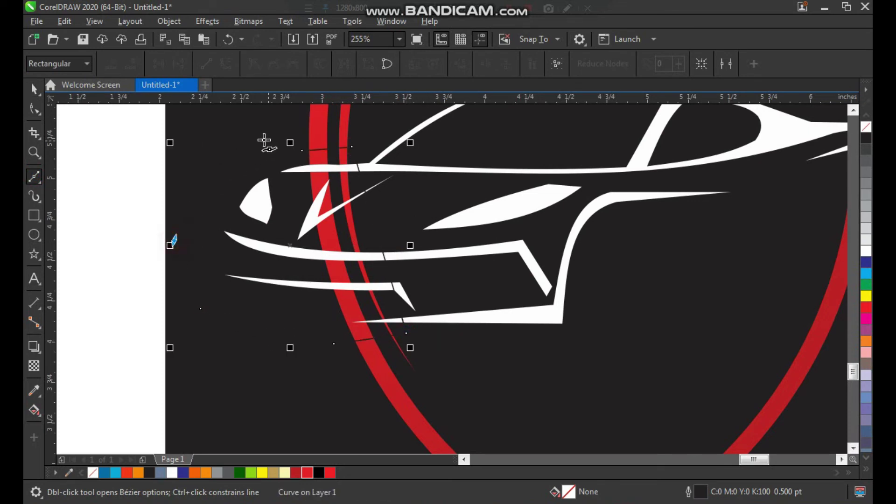
{"action": "left_click", "coordinate": [304, 151]}
Trim the shield with the shape around the car's front and delete that shape.
{"action": "key", "text": "space"}
{"action": "left_click", "coordinate": [321, 129], "text": "shift"}
{"action": "left_click", "coordinate": [429, 65]}
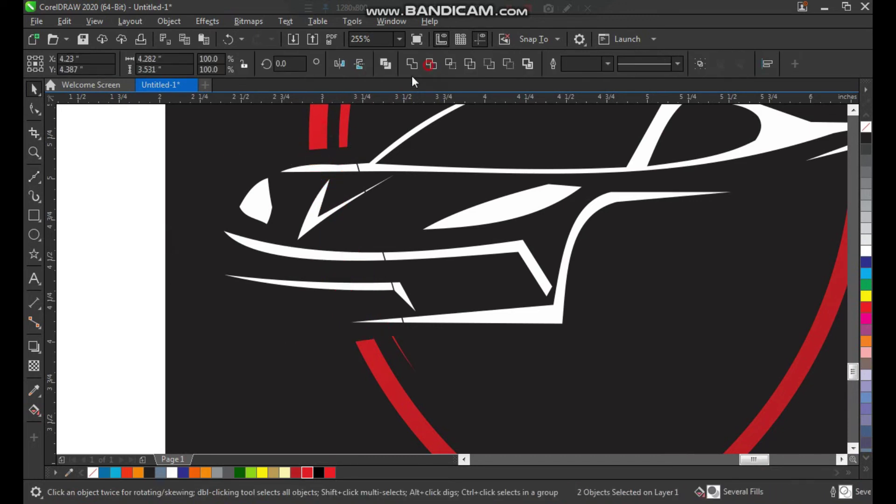
{"action": "left_click", "coordinate": [316, 160]}
{"action": "key", "text": "Delete"}
Draw a closed shape over the shield's right side, from just above the car's tail to below the car body.
{"action": "scroll", "coordinate": [302, 246], "scroll_direction": "down", "scroll_amount": 3}
{"action": "key", "text": "F2"}
{"action": "left_click_drag", "start_coordinate": [288, 158], "coordinate": [527, 374]}
{"action": "left_click_drag", "start_coordinate": [566, 161], "coordinate": [263, 415]}
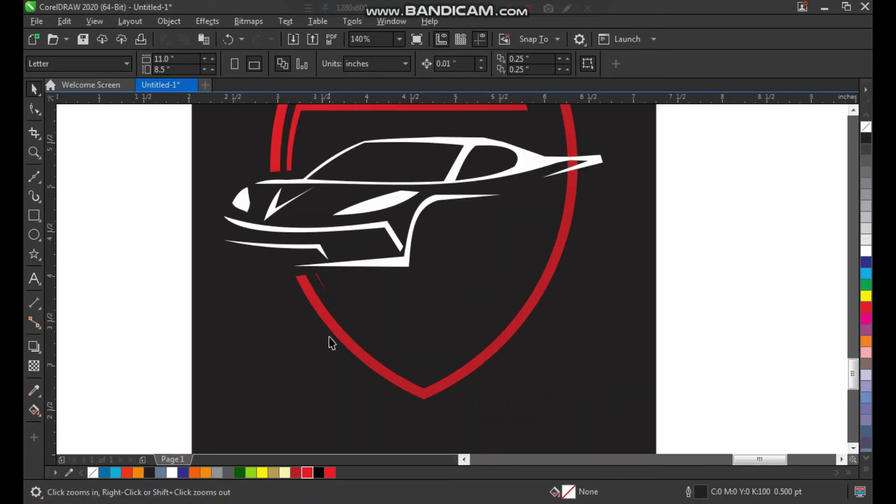
{"action": "left_click", "coordinate": [30, 215]}
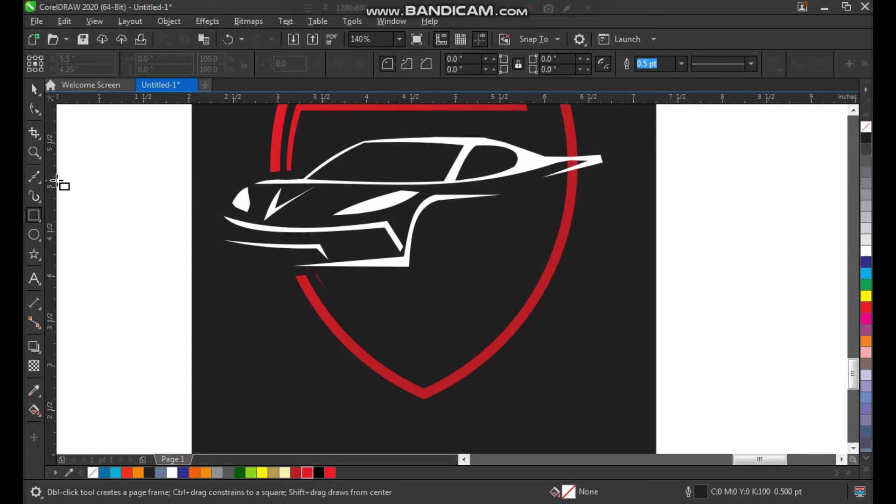
{"action": "left_click", "coordinate": [38, 179]}
{"action": "left_click", "coordinate": [78, 200]}
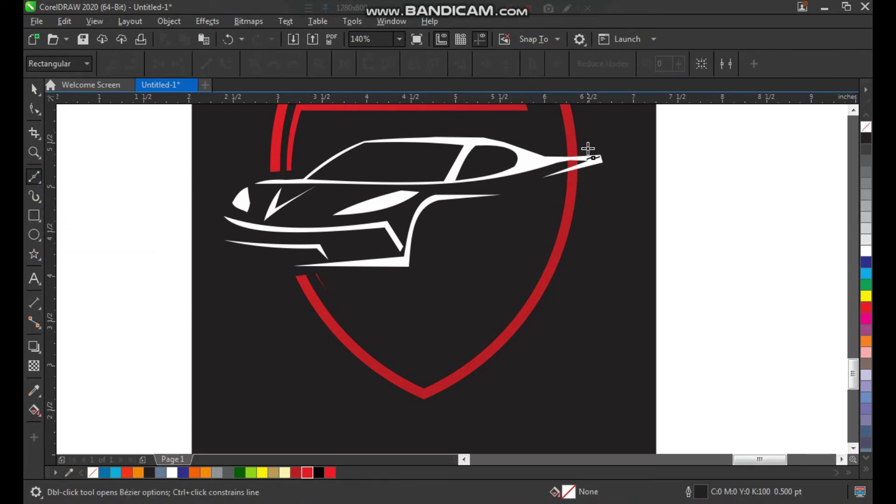
{"action": "left_click", "coordinate": [560, 145]}
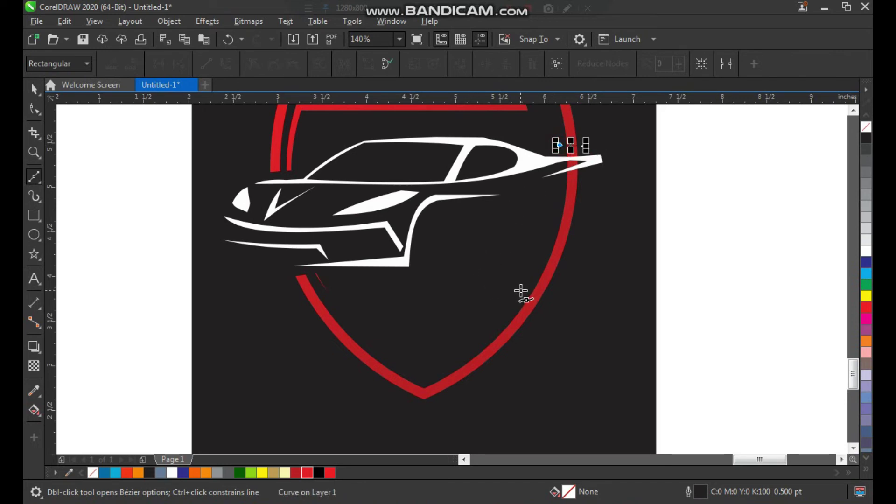
{"action": "left_click", "coordinate": [523, 281]}
{"action": "left_click", "coordinate": [594, 281]}
{"action": "left_click", "coordinate": [685, 233]}
{"action": "left_click", "coordinate": [676, 156]}
Cut the shield's right side away with the drawn shape and delete the shape.
{"action": "key", "text": "space"}
{"action": "left_click", "coordinate": [572, 127], "text": "shift"}
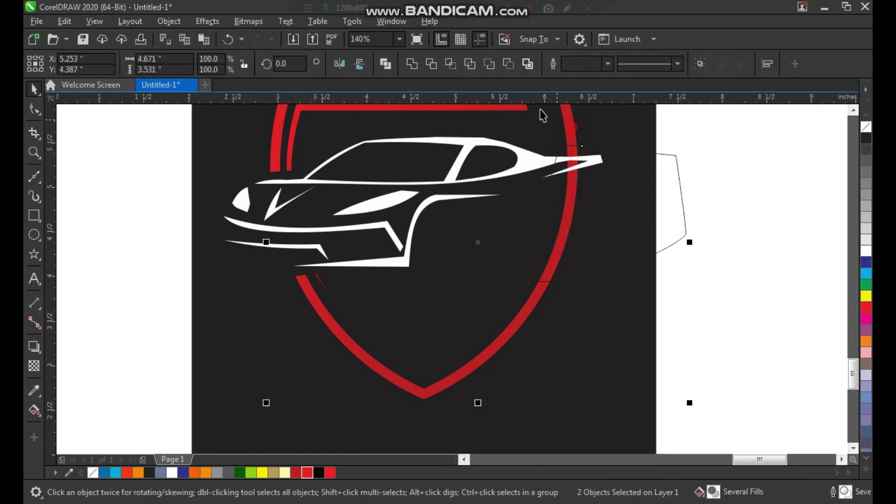
{"action": "left_click", "coordinate": [450, 63]}
{"action": "left_click", "coordinate": [621, 200]}
{"action": "key", "text": "Delete"}
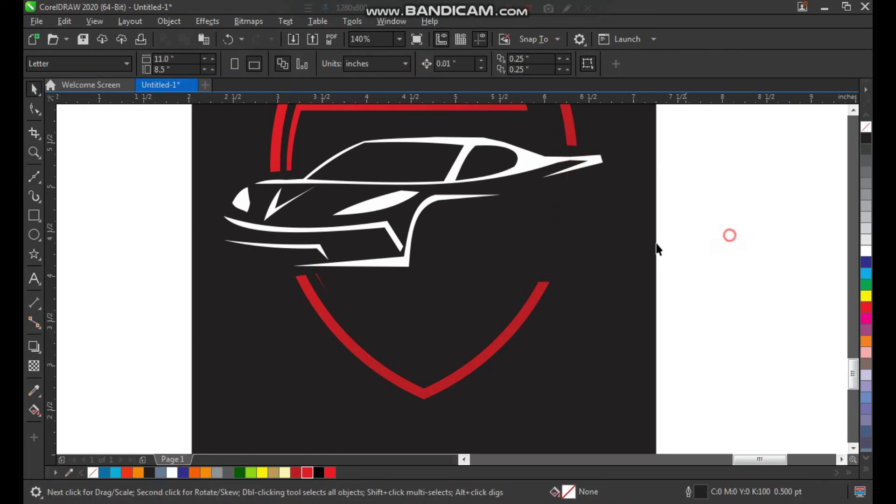
Scale the shield and car down together and shift them slightly up and left on the black square.
{"action": "scroll", "coordinate": [366, 273], "scroll_direction": "down", "scroll_amount": 2}
{"action": "key", "text": "F2"}
{"action": "left_click_drag", "start_coordinate": [271, 136], "coordinate": [590, 381]}
{"action": "left_click_drag", "start_coordinate": [583, 120], "coordinate": [226, 420]}
{"action": "left_click_drag", "start_coordinate": [544, 150], "coordinate": [510, 178]}
{"action": "left_click_drag", "start_coordinate": [448, 214], "coordinate": [438, 202]}
Add the artistic text "BRAND" to the right of the car's front, in the shield's gap, and fill it white.
{"action": "key", "text": "z"}
{"action": "left_click_drag", "start_coordinate": [335, 156], "coordinate": [587, 395]}
{"action": "key", "text": "F8"}
{"action": "left_click", "coordinate": [372, 278]}
{"action": "type", "text": "SUP"}
{"action": "key", "text": "ctrl+space"}
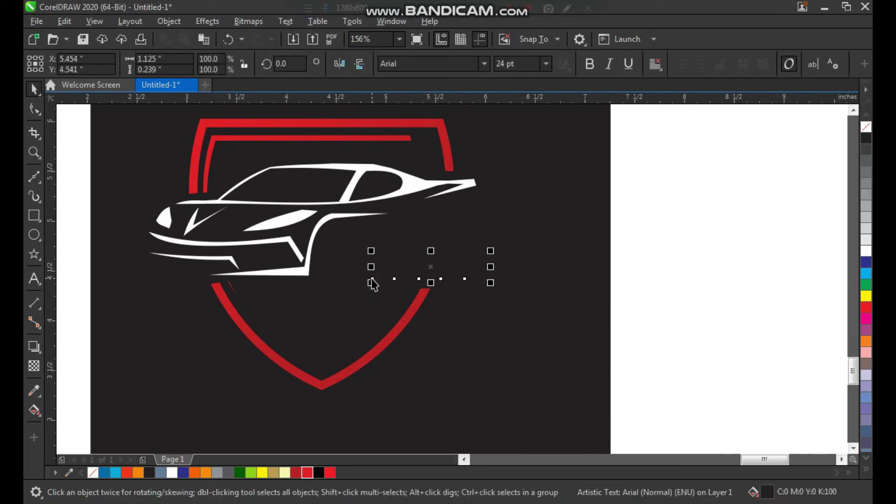
{"action": "left_click", "coordinate": [865, 252]}
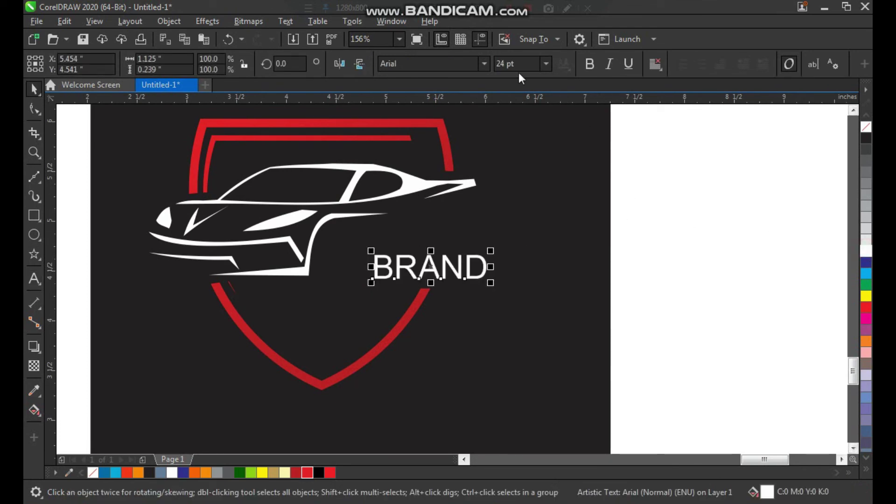
Set the BRAND text's font to CopprplGoth Bd BT and enlarge it beneath the car's tail.
{"action": "left_click", "coordinate": [479, 61]}
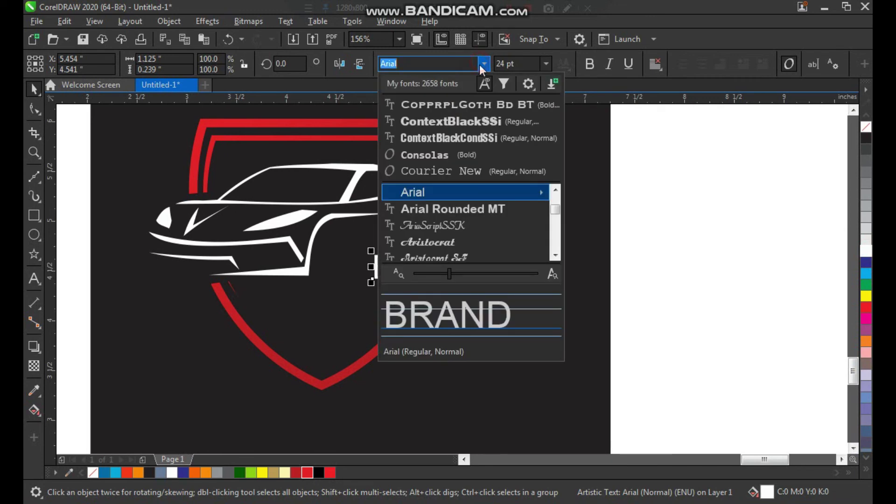
{"action": "left_click", "coordinate": [479, 108]}
{"action": "left_click_drag", "start_coordinate": [490, 279], "coordinate": [551, 260]}
{"action": "left_click", "coordinate": [627, 230]}
Reduce the BRAND text slightly and place a smaller copy of it directly underneath.
{"action": "key", "text": "F2"}
{"action": "left_click_drag", "start_coordinate": [615, 145], "coordinate": [275, 344]}
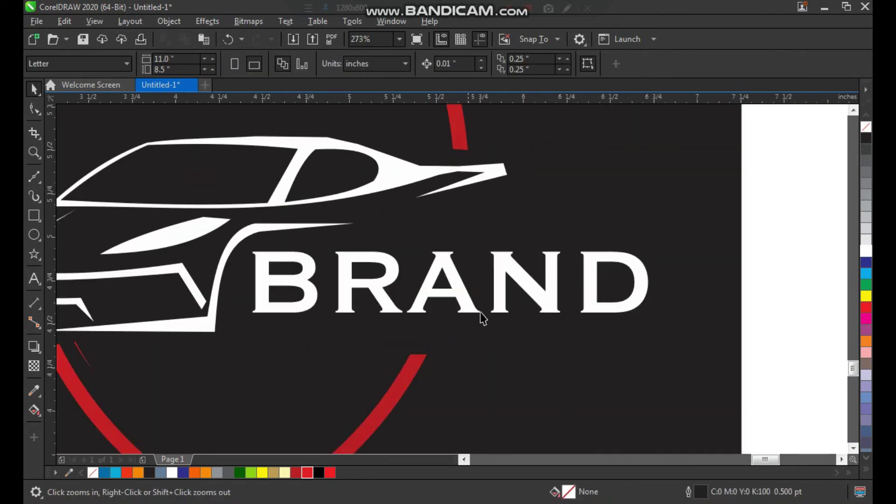
{"action": "key", "text": "space"}
{"action": "left_click", "coordinate": [541, 308]}
{"action": "left_click_drag", "start_coordinate": [656, 318], "coordinate": [425, 332]}
{"action": "right_click", "coordinate": [597, 344]}
Replace the lower text copy's wording with "TAGLINE HERE".
{"action": "key", "text": "F8"}
{"action": "key", "text": "ctrl+a"}
{"action": "type", "text": "TYA"}
{"action": "key", "text": "BackSpace"}
{"action": "key", "text": "BackSpace"}
{"action": "type", "text": "AG"}
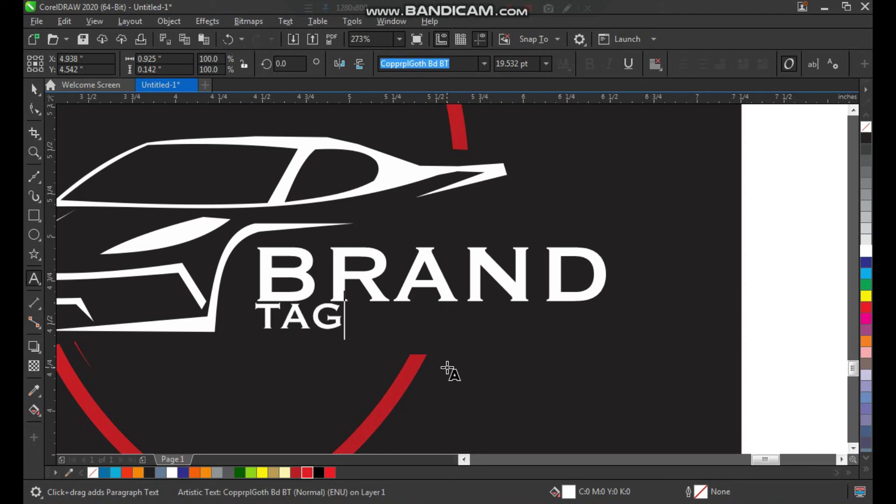
{"action": "type", "text": "LINE HERE"}
{"action": "key", "text": "Escape"}
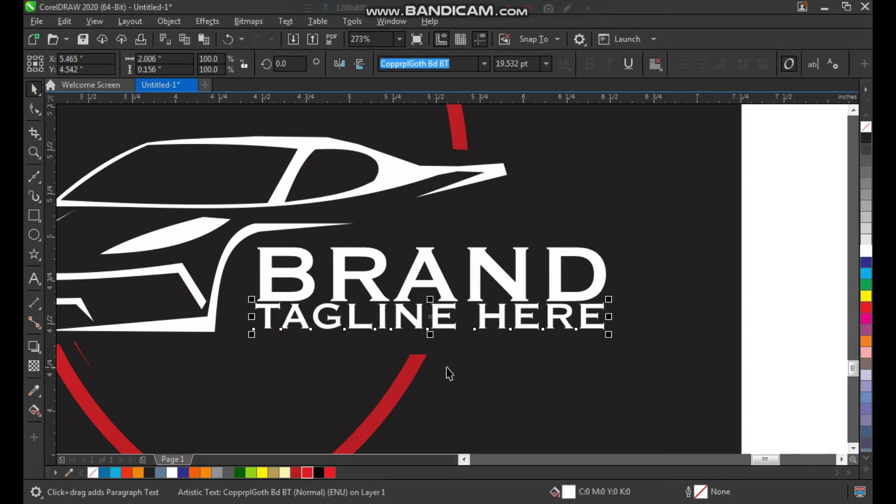
Reduce the tagline to about 13.8 pt and widen its letter spacing to span roughly the width of BRAND.
{"action": "key", "text": "space"}
{"action": "scroll", "coordinate": [412, 299], "scroll_direction": "down", "scroll_amount": 2}
{"action": "key", "text": "F2"}
{"action": "left_click_drag", "start_coordinate": [299, 244], "coordinate": [535, 372]}
{"action": "left_click_drag", "start_coordinate": [545, 274], "coordinate": [553, 282]}
{"action": "mouse_move", "coordinate": [679, 306]}
{"action": "left_mouse_down"}
{"action": "mouse_move", "coordinate": [560, 321]}
{"action": "mouse_move", "coordinate": [552, 304]}
{"action": "mouse_move", "coordinate": [685, 307]}
{"action": "left_mouse_up"}
{"action": "key", "text": "F10"}
{"action": "key", "text": "space"}
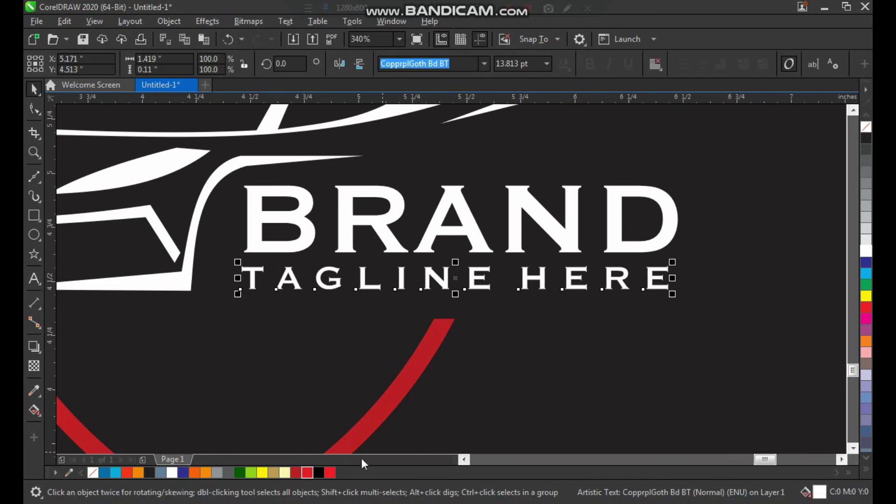
Fill the tagline red and nudge it slightly down from BRAND.
{"action": "left_click", "coordinate": [307, 475]}
{"action": "key", "text": "Down"}
{"action": "key", "text": "Down"}
{"action": "key", "text": "Down"}
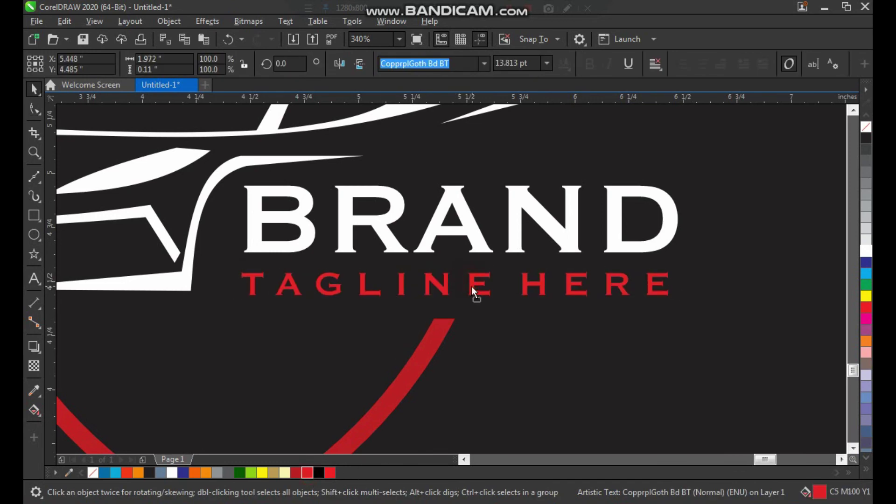
{"action": "scroll", "coordinate": [446, 285], "scroll_direction": "down", "scroll_amount": 4}
{"action": "left_click", "coordinate": [602, 232]}
{"action": "key", "text": "F2"}
{"action": "left_click_drag", "start_coordinate": [561, 159], "coordinate": [278, 390]}
{"action": "left_click_drag", "start_coordinate": [329, 166], "coordinate": [553, 375]}
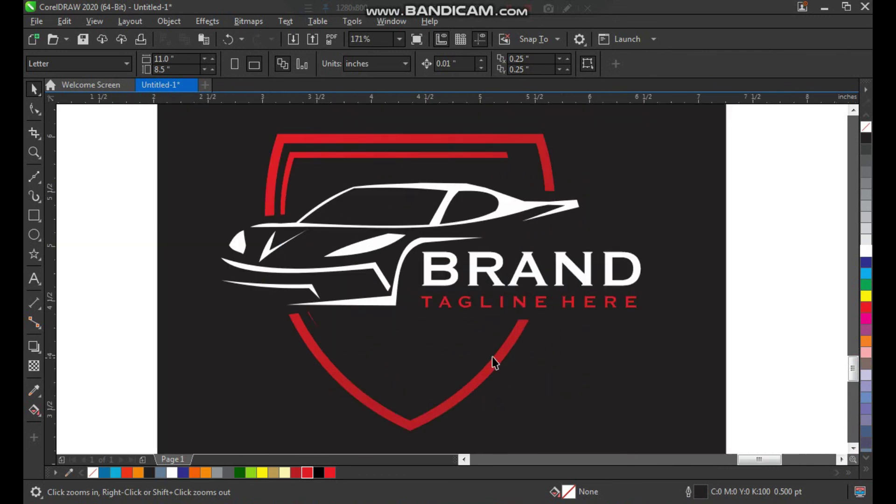
{"action": "scroll", "coordinate": [431, 306], "scroll_direction": "down", "scroll_amount": 3}
{"action": "left_click_drag", "start_coordinate": [357, 239], "coordinate": [528, 390]}
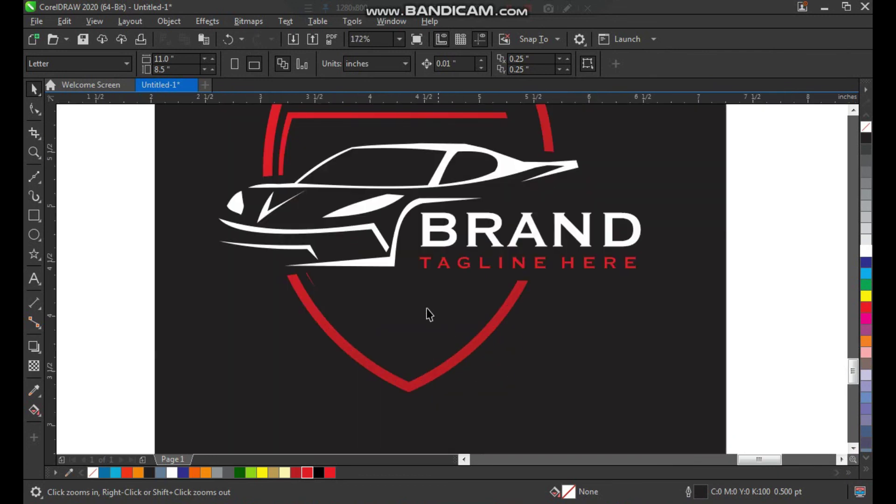
Draw a five-pointed star about 0.45 in wide inside the lower part of the shield and fill it white.
{"action": "left_click_drag", "start_coordinate": [331, 256], "coordinate": [517, 381]}
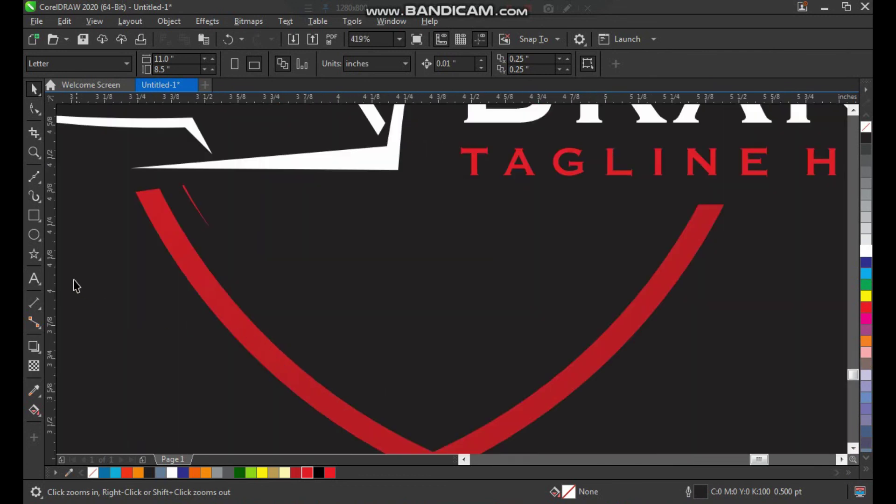
{"action": "left_click", "coordinate": [32, 256]}
{"action": "left_click_drag", "start_coordinate": [383, 236], "coordinate": [512, 359]}
{"action": "key", "text": "ctrl+z"}
{"action": "scroll", "coordinate": [505, 274], "scroll_direction": "down", "scroll_amount": 2}
{"action": "left_click_drag", "start_coordinate": [649, 216], "coordinate": [382, 364]}
{"action": "left_click", "coordinate": [866, 251]}
Reduce the white star slightly and position it on the shield's centre line above the bottom point.
{"action": "key", "text": "z"}
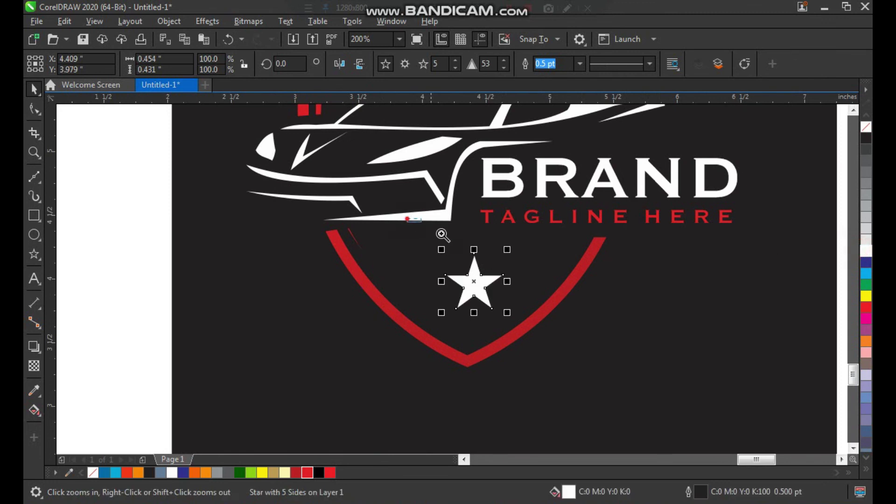
{"action": "left_click_drag", "start_coordinate": [407, 219], "coordinate": [546, 367]}
{"action": "left_click_drag", "start_coordinate": [460, 271], "coordinate": [448, 278]}
{"action": "left_click_drag", "start_coordinate": [506, 329], "coordinate": [515, 336]}
{"action": "left_click_drag", "start_coordinate": [452, 270], "coordinate": [452, 231]}
{"action": "left_click_drag", "start_coordinate": [516, 297], "coordinate": [498, 292]}
Place smaller star copies, about 0.26 in wide, slightly higher on both sides of the central star.
{"action": "left_click_drag", "start_coordinate": [431, 225], "coordinate": [547, 250]}
{"action": "left_click_drag", "start_coordinate": [606, 305], "coordinate": [584, 301]}
{"action": "left_click_drag", "start_coordinate": [546, 274], "coordinate": [317, 271]}
{"action": "scroll", "coordinate": [380, 312], "scroll_direction": "down", "scroll_amount": 2}
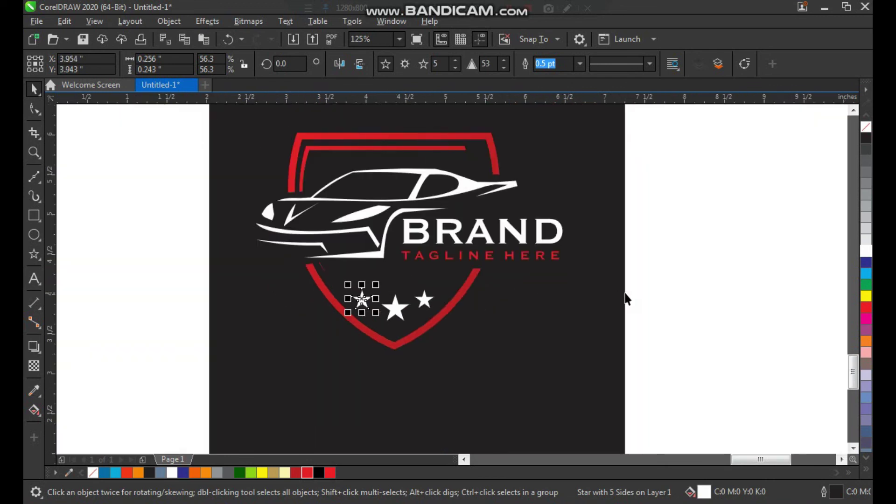
Group the shield, car, text and stars into one logo and move it slightly down on the black square.
{"action": "left_click", "coordinate": [630, 293]}
{"action": "left_click_drag", "start_coordinate": [605, 116], "coordinate": [268, 352]}
{"action": "key", "text": "ctrl+g"}
{"action": "left_click_drag", "start_coordinate": [428, 244], "coordinate": [425, 271]}
{"action": "left_click", "coordinate": [654, 251]}
Align the grouped logo with the black background square, centred both horizontally and vertically.
{"action": "scroll", "coordinate": [421, 261], "scroll_direction": "down", "scroll_amount": 1}
{"action": "key", "text": "F2"}
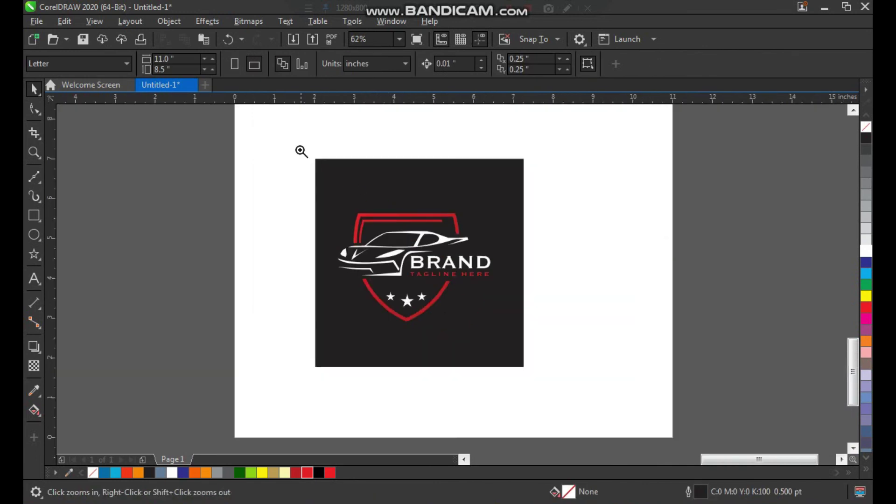
{"action": "left_click_drag", "start_coordinate": [300, 148], "coordinate": [594, 432]}
{"action": "left_click", "coordinate": [500, 251]}
{"action": "left_click", "coordinate": [527, 262], "text": "shift"}
{"action": "key", "text": "c"}
{"action": "key", "text": "e"}
{"action": "left_click", "coordinate": [620, 266]}
Enlarge the grouped logo proportionally about its centre so it fills more of the black square.
{"action": "key", "text": "F2"}
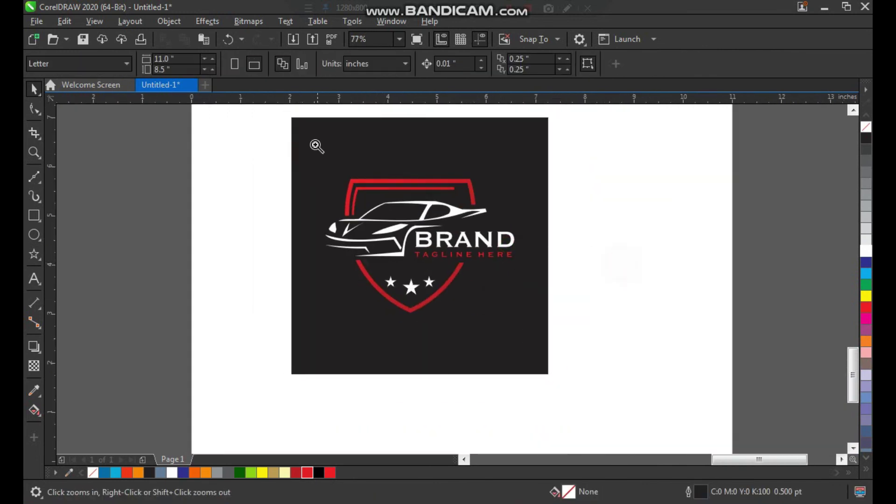
{"action": "left_click_drag", "start_coordinate": [301, 127], "coordinate": [610, 416]}
{"action": "left_click", "coordinate": [520, 247]}
{"action": "left_click_drag", "start_coordinate": [530, 332], "coordinate": [545, 351]}
{"action": "left_click", "coordinate": [628, 328]}
{"action": "left_click", "coordinate": [627, 330]}
{"action": "scroll", "coordinate": [407, 304], "scroll_direction": "down", "scroll_amount": 3}
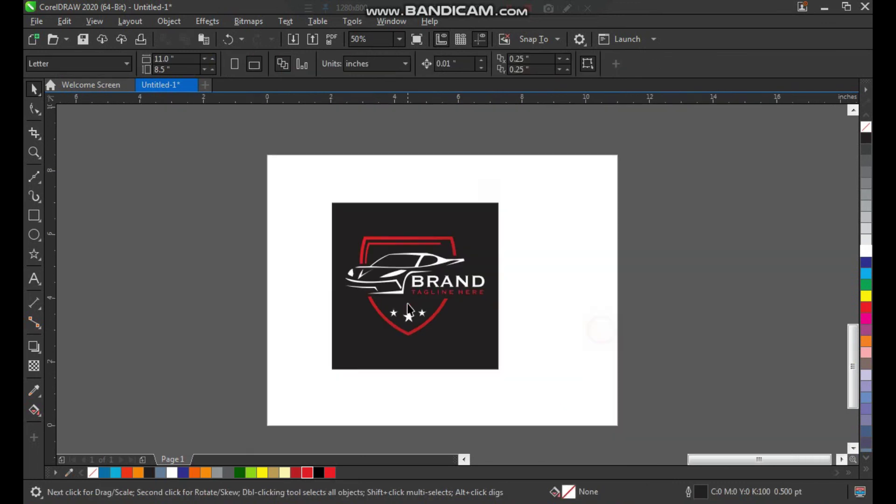
{"action": "key", "text": "z"}
{"action": "left_click_drag", "start_coordinate": [313, 189], "coordinate": [504, 358]}
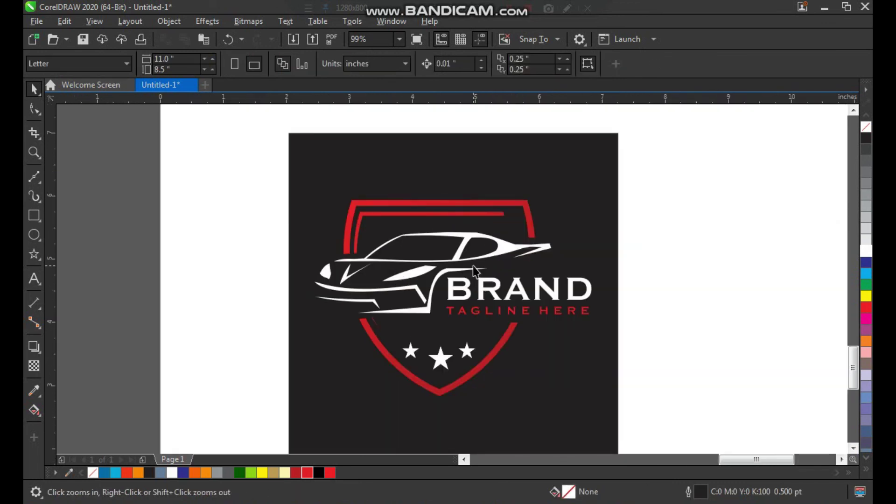